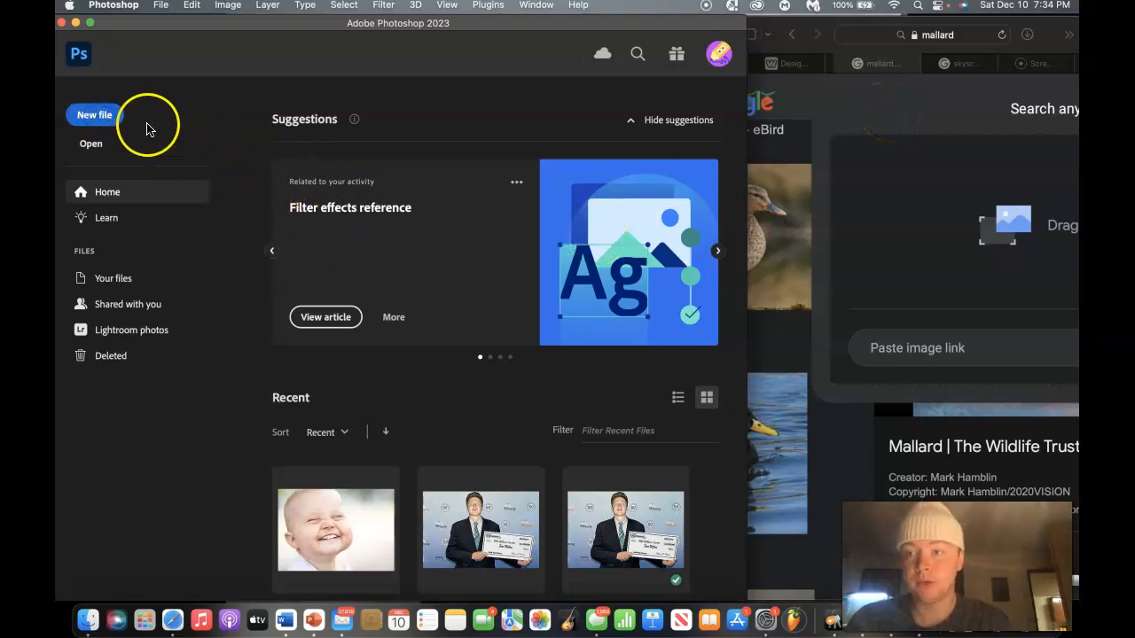
- Create a new transparent document of 1200 x 1200 px at 300 ppi
{"action": "left_click", "coordinate": [104, 120]}
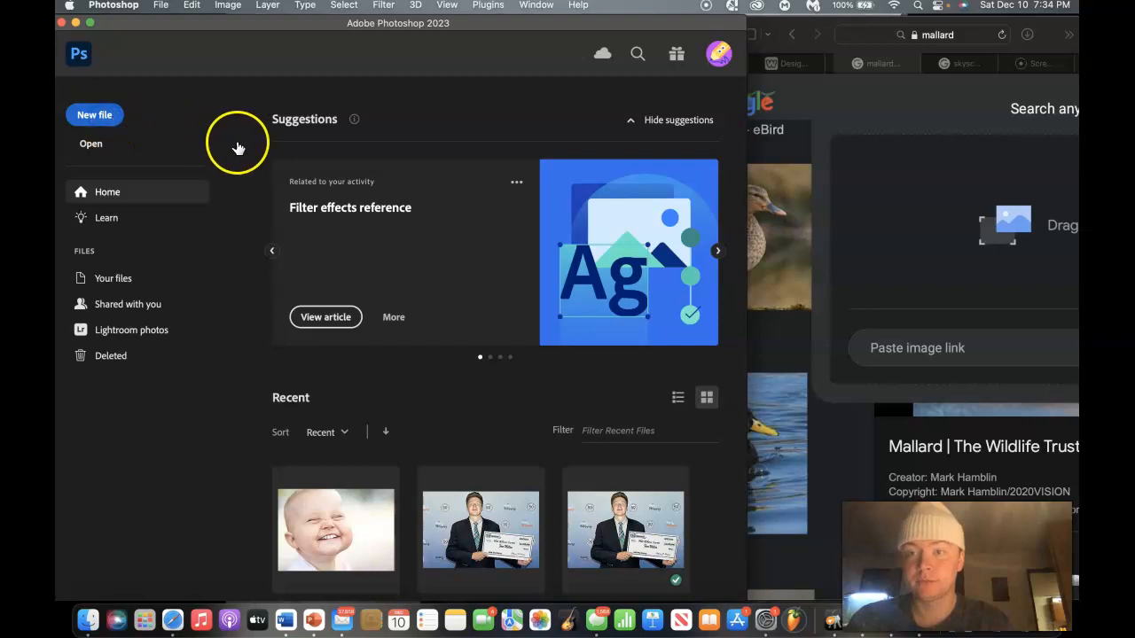
{"action": "left_click", "coordinate": [713, 220]}
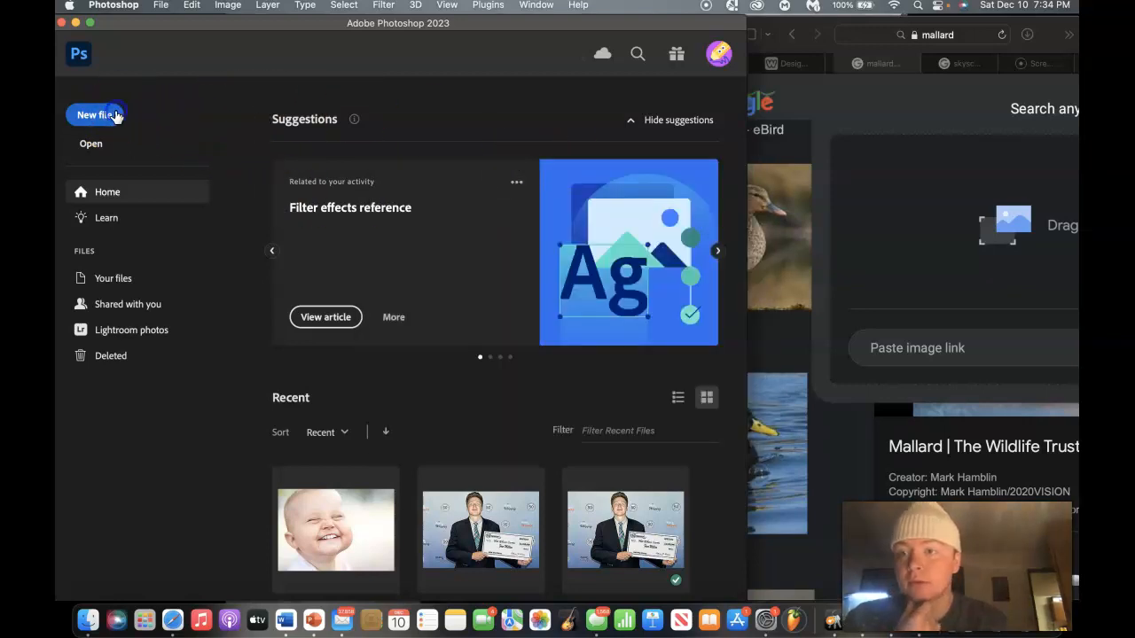
{"action": "left_click", "coordinate": [110, 117]}
{"action": "left_click", "coordinate": [260, 165]}
{"action": "double_click", "coordinate": [262, 165]}
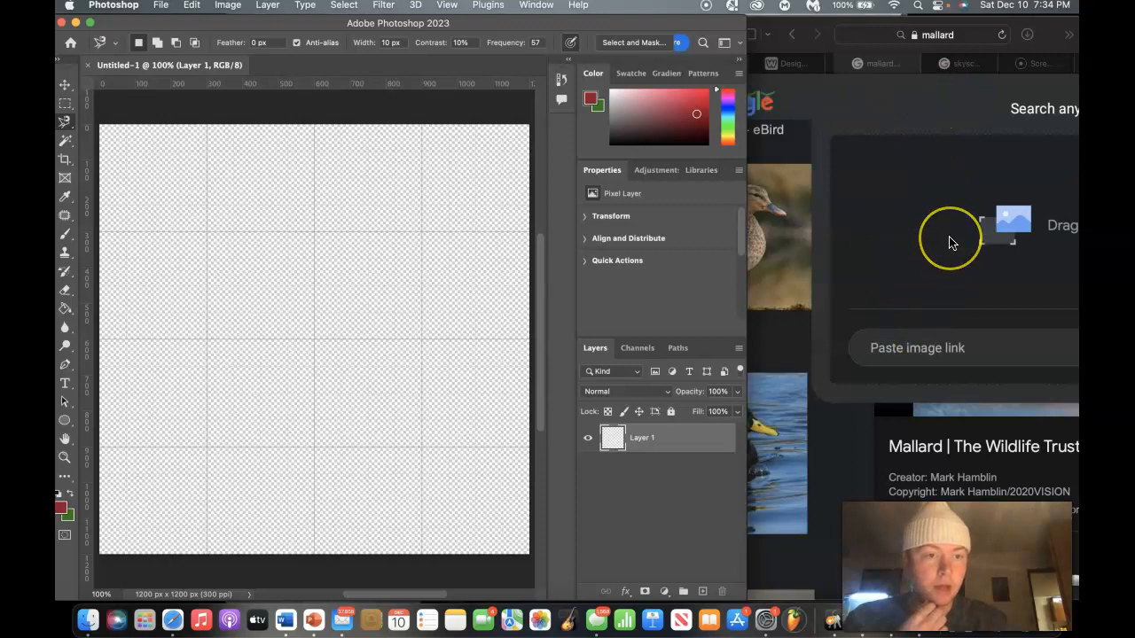
- Bring the mallard photo from the Safari image results into the Photoshop canvas and enlarge the Photoshop window to full size
{"action": "scroll", "coordinate": [950, 243], "scroll_direction": "right", "scroll_amount": 3}
{"action": "left_click", "coordinate": [785, 284]}
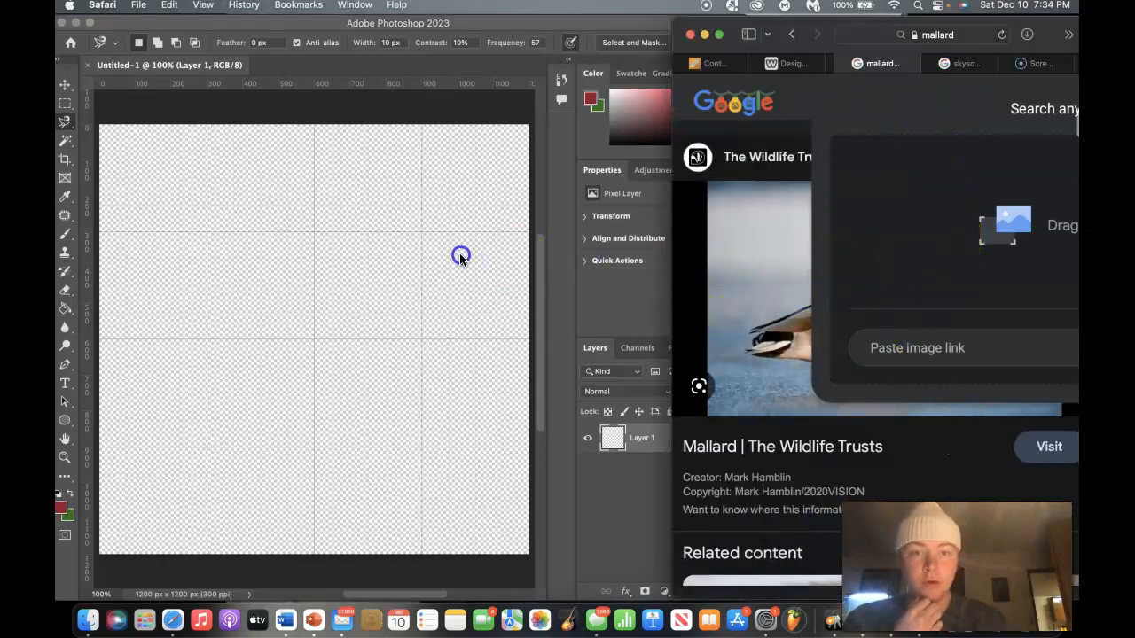
{"action": "left_click_drag", "start_coordinate": [778, 270], "coordinate": [345, 256]}
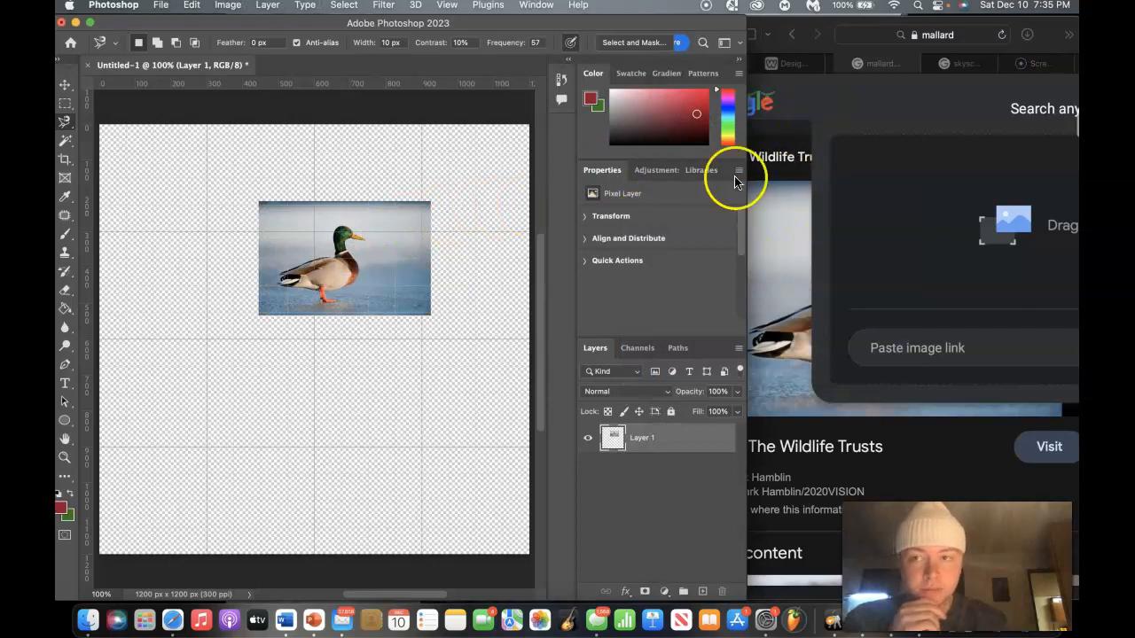
{"action": "left_click", "coordinate": [89, 22]}
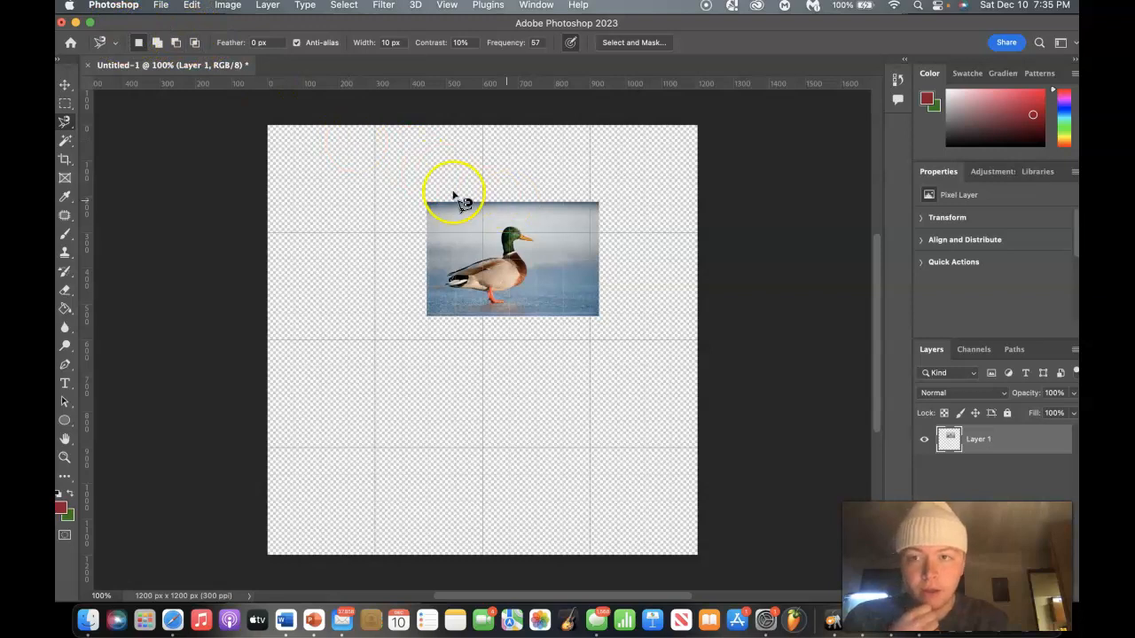
- Scale the mallard photo up to about 1100 px wide, nearly filling the canvas width, and apply the transform
{"action": "left_click", "coordinate": [65, 84]}
{"action": "left_click_drag", "start_coordinate": [532, 262], "coordinate": [683, 198]}
{"action": "key", "text": "super+t"}
{"action": "double_click", "coordinate": [554, 281]}
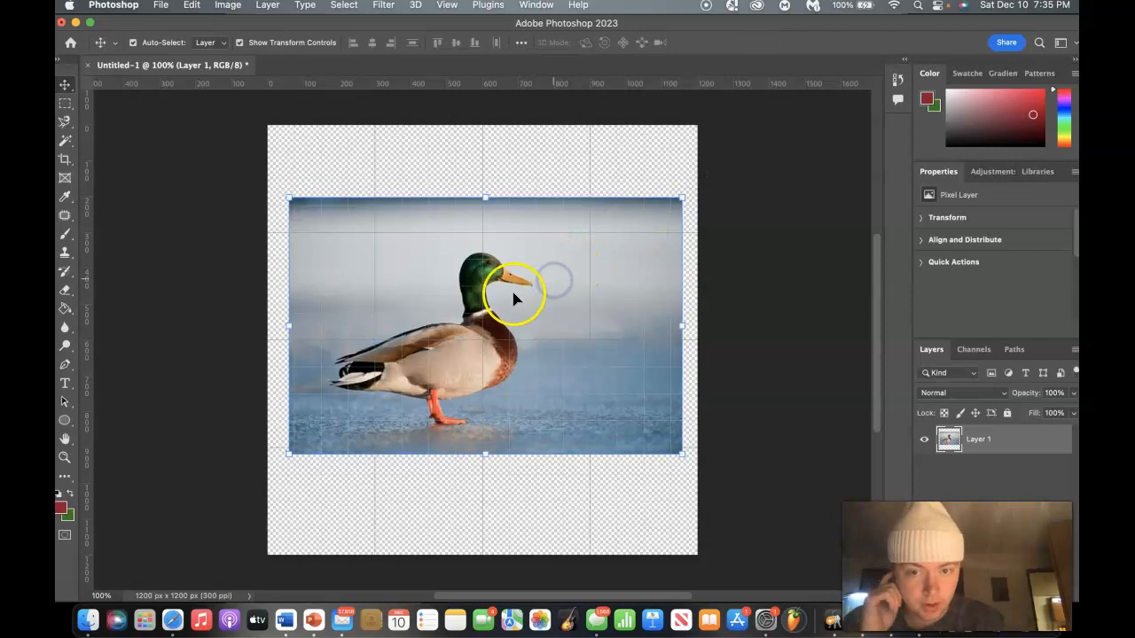
- Crop the canvas to the photo's edges, about 1097 x 717 px, and hide the grid overlay by turning off Extras
{"action": "left_click", "coordinate": [65, 159]}
{"action": "left_click_drag", "start_coordinate": [475, 124], "coordinate": [475, 160]}
{"action": "left_click_drag", "start_coordinate": [271, 334], "coordinate": [275, 336]}
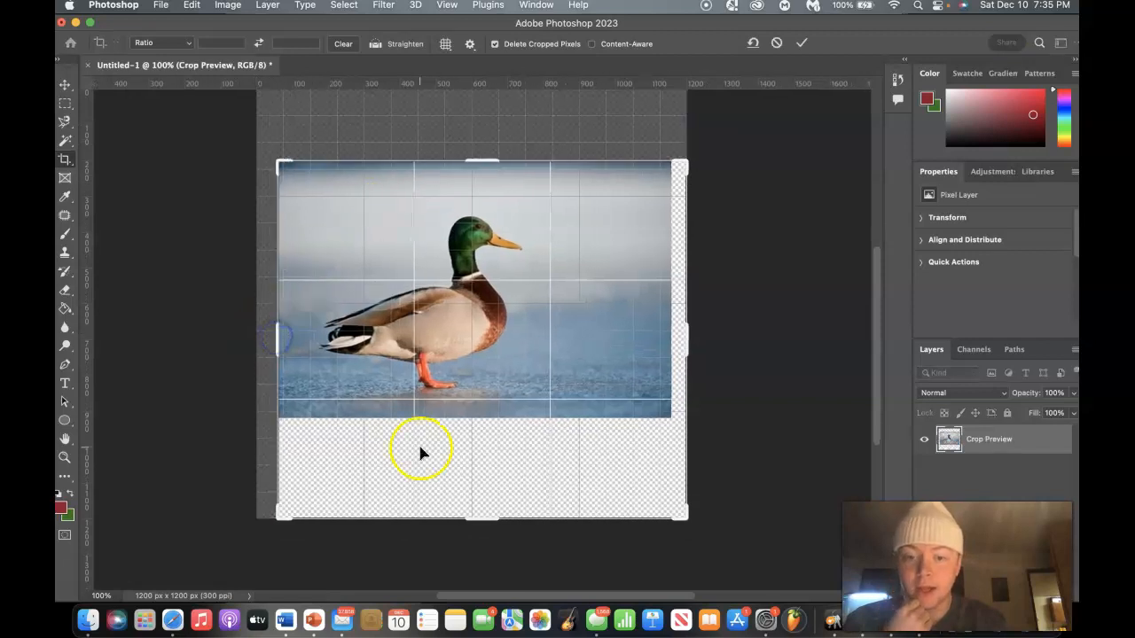
{"action": "left_click_drag", "start_coordinate": [480, 522], "coordinate": [484, 471]}
{"action": "left_click_drag", "start_coordinate": [684, 342], "coordinate": [679, 339]}
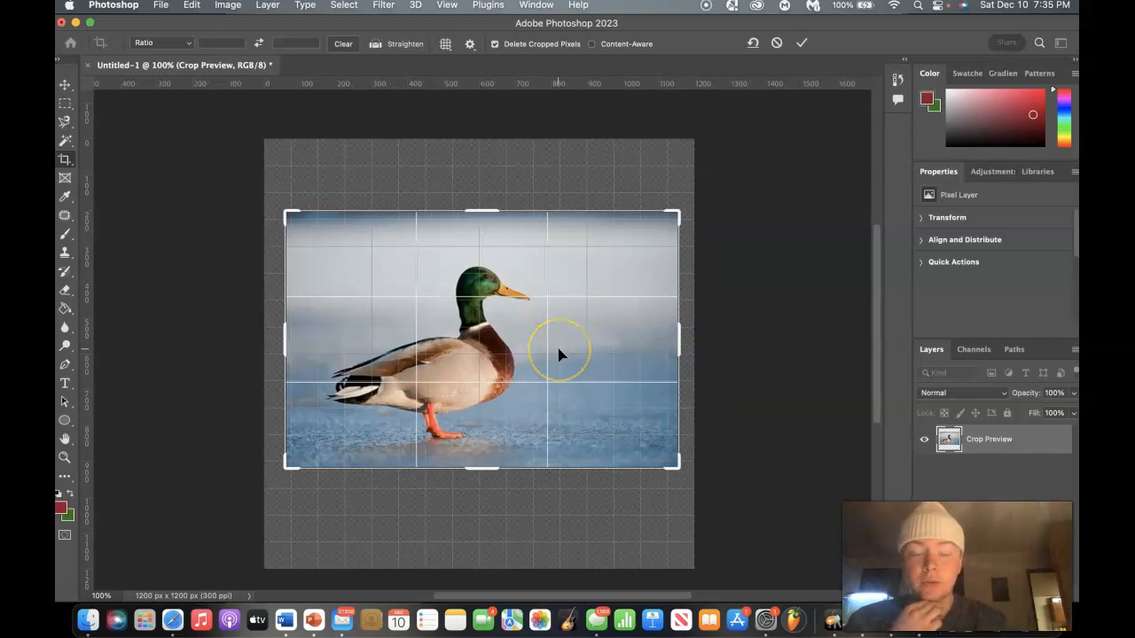
{"action": "double_click", "coordinate": [506, 367]}
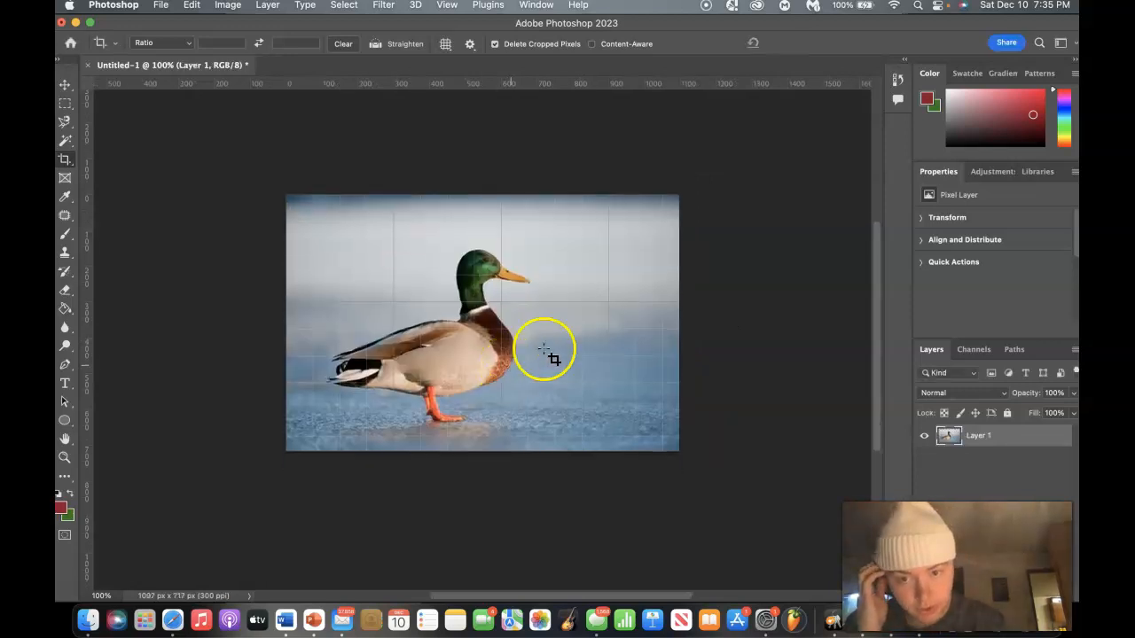
{"action": "left_click", "coordinate": [446, 7]}
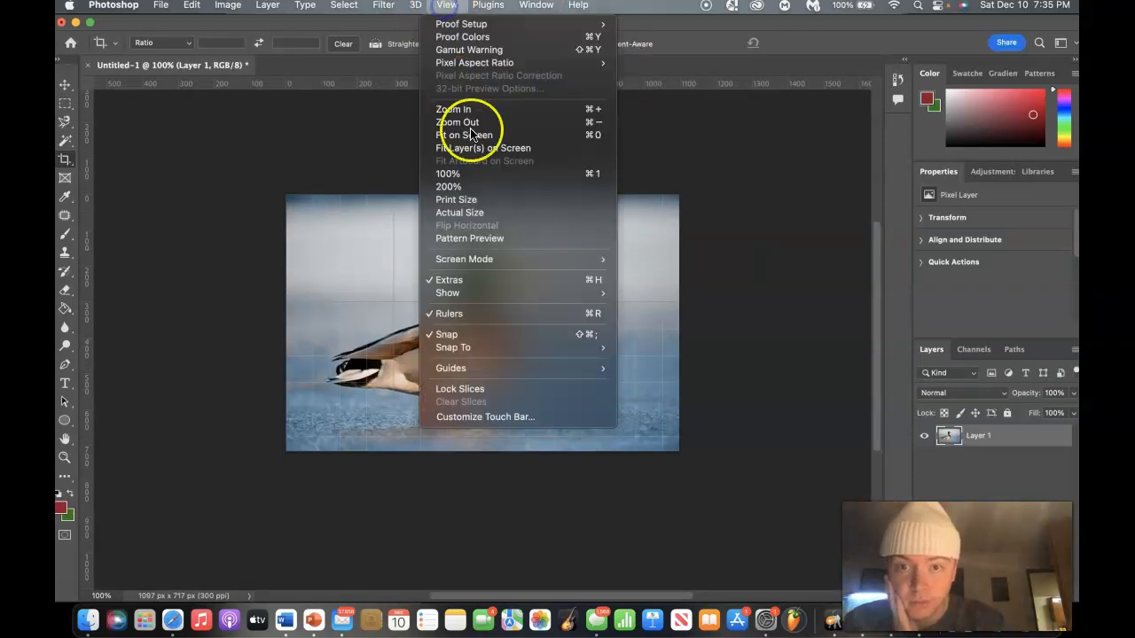
{"action": "left_click", "coordinate": [448, 281]}
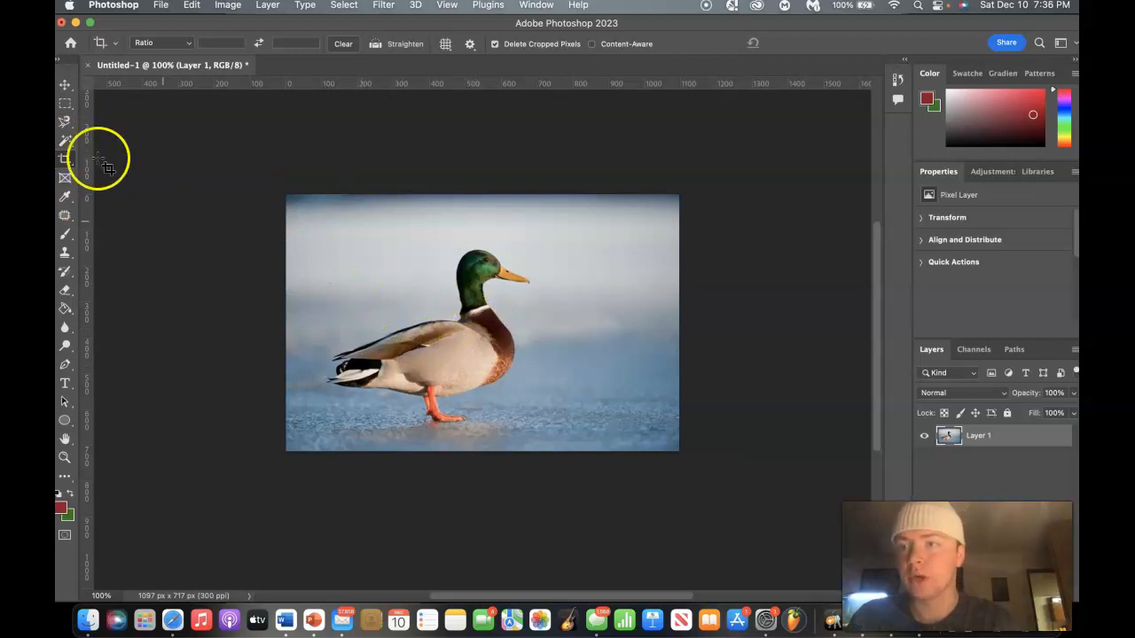
- Select the whole mallard by tracing its outline with the Magnetic Lasso tool, closing the path at the back of the head
{"action": "left_click", "coordinate": [68, 124]}
{"action": "left_click", "coordinate": [64, 130]}
{"action": "left_click", "coordinate": [64, 128]}
{"action": "left_click", "coordinate": [63, 128]}
{"action": "mouse_move", "coordinate": [63, 130]}
{"action": "left_mouse_down"}
{"action": "mouse_move", "coordinate": [139, 119]}
{"action": "mouse_move", "coordinate": [131, 146]}
{"action": "mouse_move", "coordinate": [155, 153]}
{"action": "left_mouse_up"}
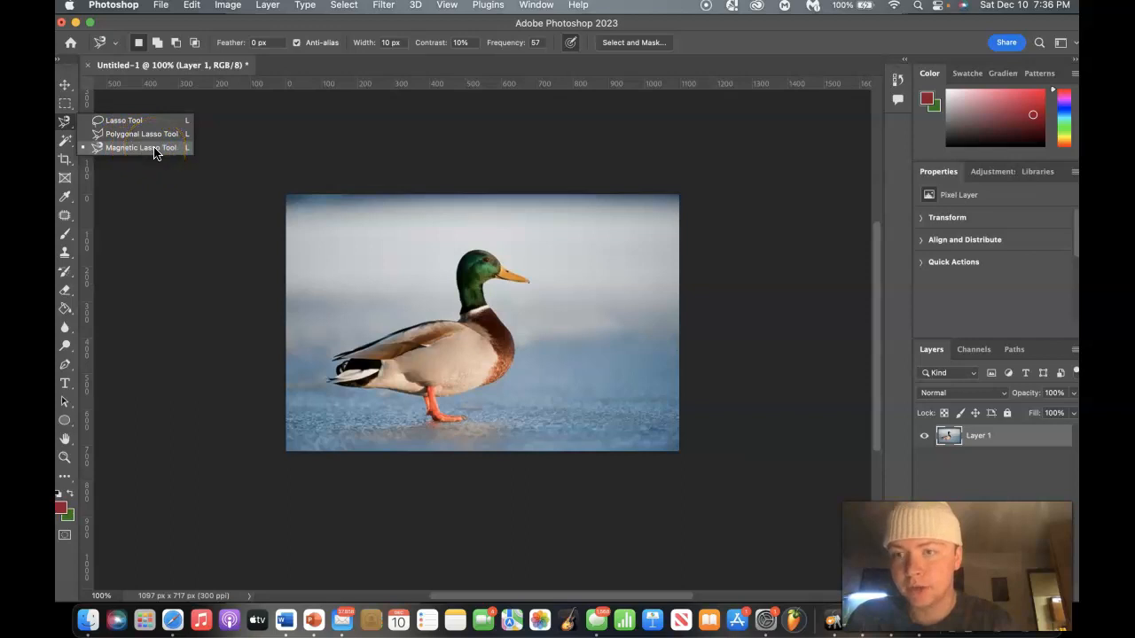
{"action": "left_click", "coordinate": [64, 127]}
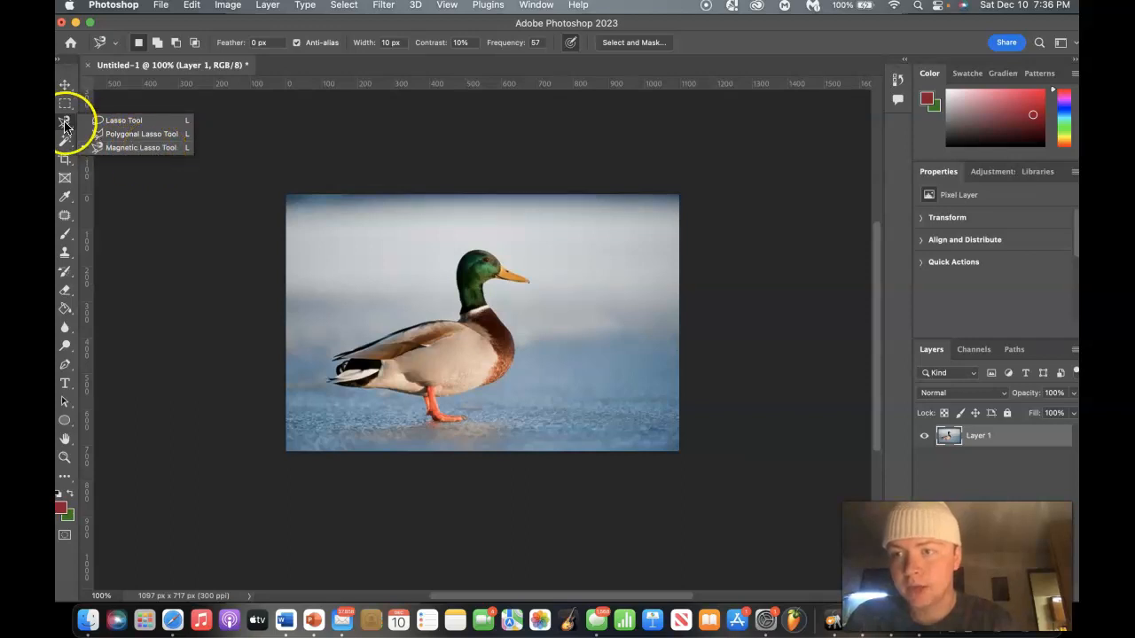
{"action": "left_click_drag", "start_coordinate": [107, 150], "coordinate": [109, 151]}
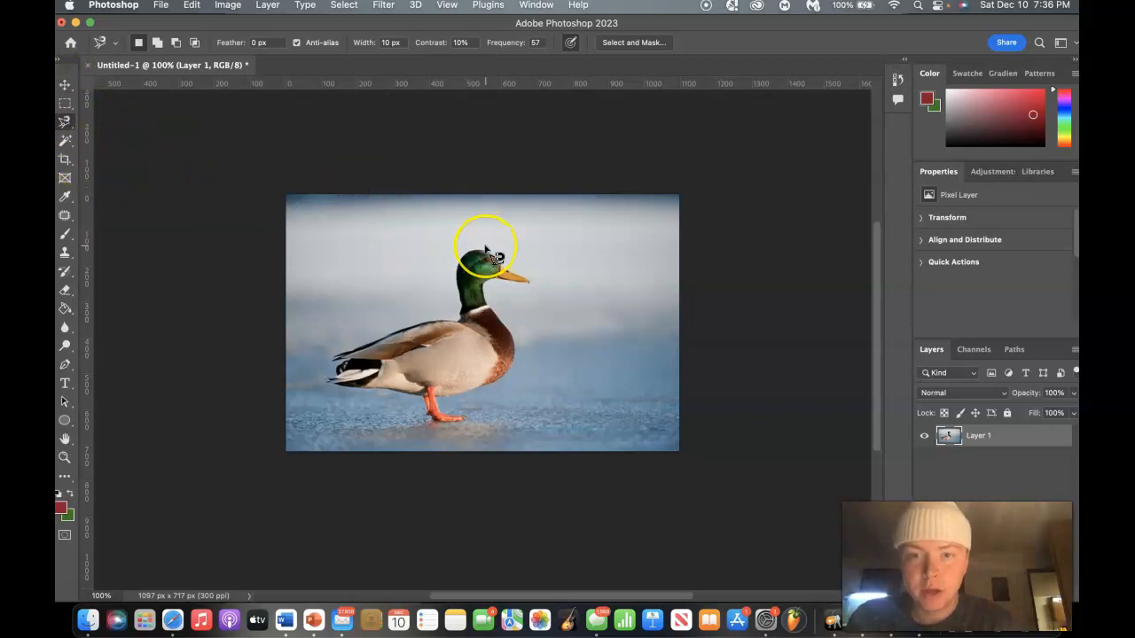
{"action": "scroll", "coordinate": [493, 255], "scroll_direction": "up", "scroll_amount": 5}
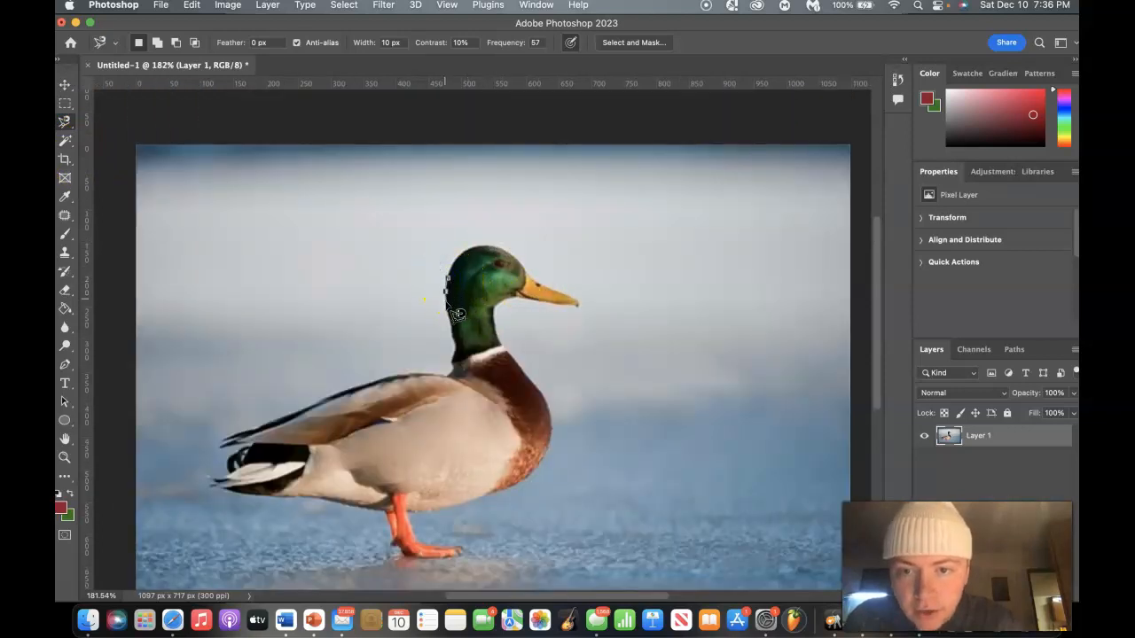
{"action": "mouse_move", "coordinate": [463, 334]}
{"action": "left_mouse_down"}
{"action": "mouse_move", "coordinate": [455, 373]}
{"action": "mouse_move", "coordinate": [385, 377]}
{"action": "mouse_move", "coordinate": [219, 442]}
{"action": "mouse_move", "coordinate": [240, 436]}
{"action": "mouse_move", "coordinate": [213, 452]}
{"action": "left_mouse_up"}
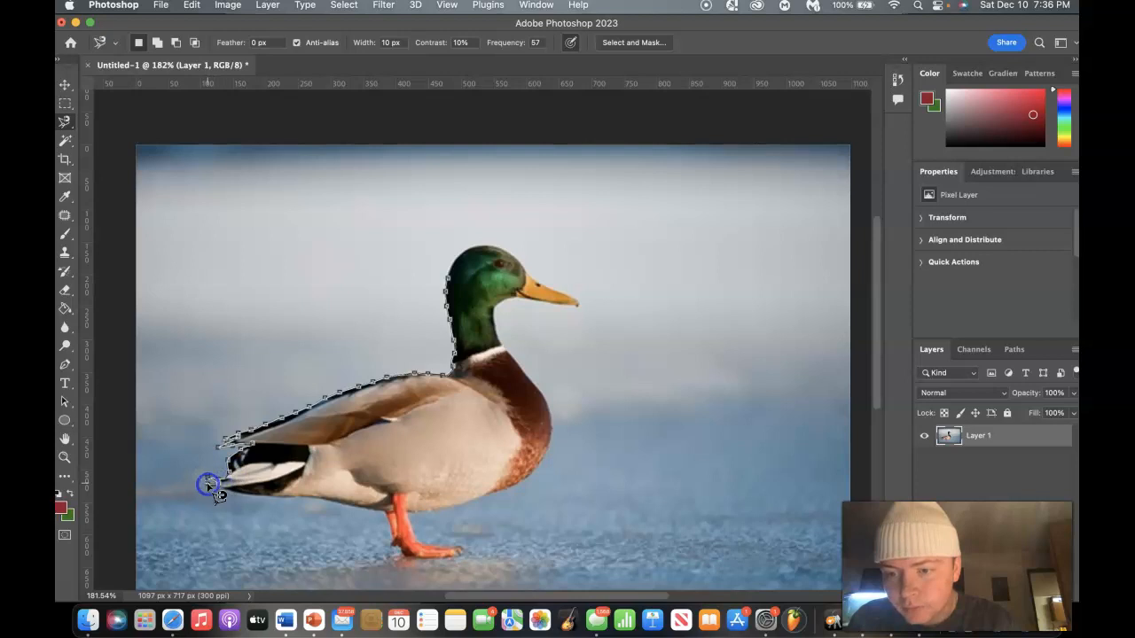
{"action": "mouse_move", "coordinate": [237, 494]}
{"action": "left_mouse_down"}
{"action": "mouse_move", "coordinate": [387, 513]}
{"action": "mouse_move", "coordinate": [391, 551]}
{"action": "mouse_move", "coordinate": [463, 560]}
{"action": "mouse_move", "coordinate": [462, 544]}
{"action": "mouse_move", "coordinate": [414, 547]}
{"action": "mouse_move", "coordinate": [406, 515]}
{"action": "mouse_move", "coordinate": [469, 505]}
{"action": "mouse_move", "coordinate": [526, 478]}
{"action": "mouse_move", "coordinate": [553, 426]}
{"action": "mouse_move", "coordinate": [501, 343]}
{"action": "mouse_move", "coordinate": [493, 303]}
{"action": "mouse_move", "coordinate": [526, 381]}
{"action": "mouse_move", "coordinate": [499, 329]}
{"action": "mouse_move", "coordinate": [499, 299]}
{"action": "mouse_move", "coordinate": [587, 318]}
{"action": "mouse_move", "coordinate": [493, 252]}
{"action": "mouse_move", "coordinate": [458, 285]}
{"action": "left_mouse_up"}
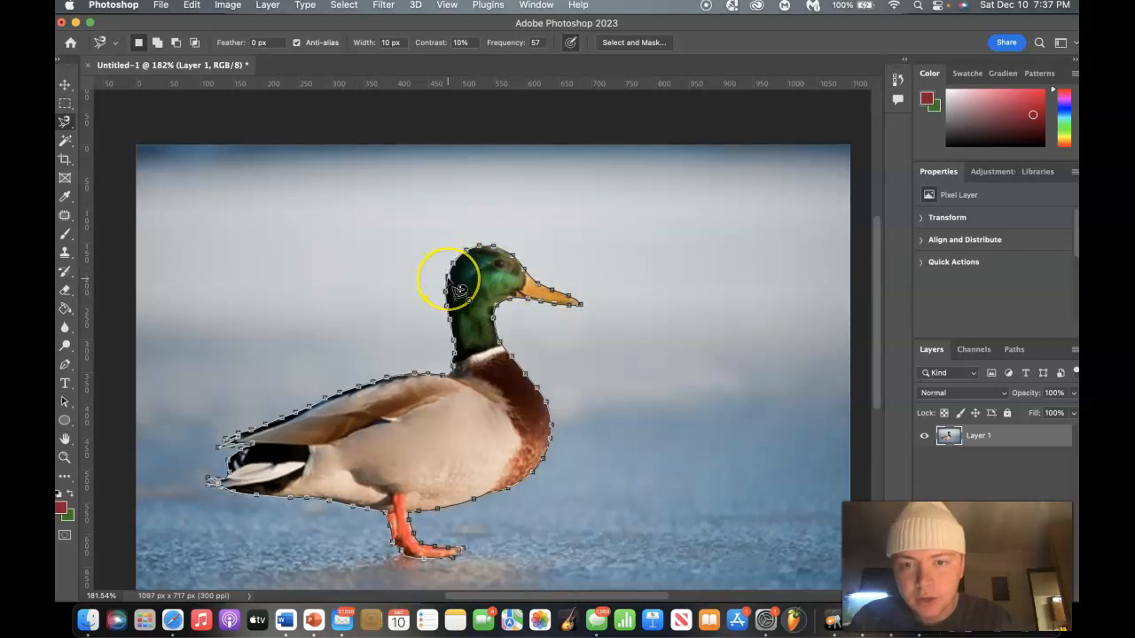
{"action": "left_click", "coordinate": [456, 287]}
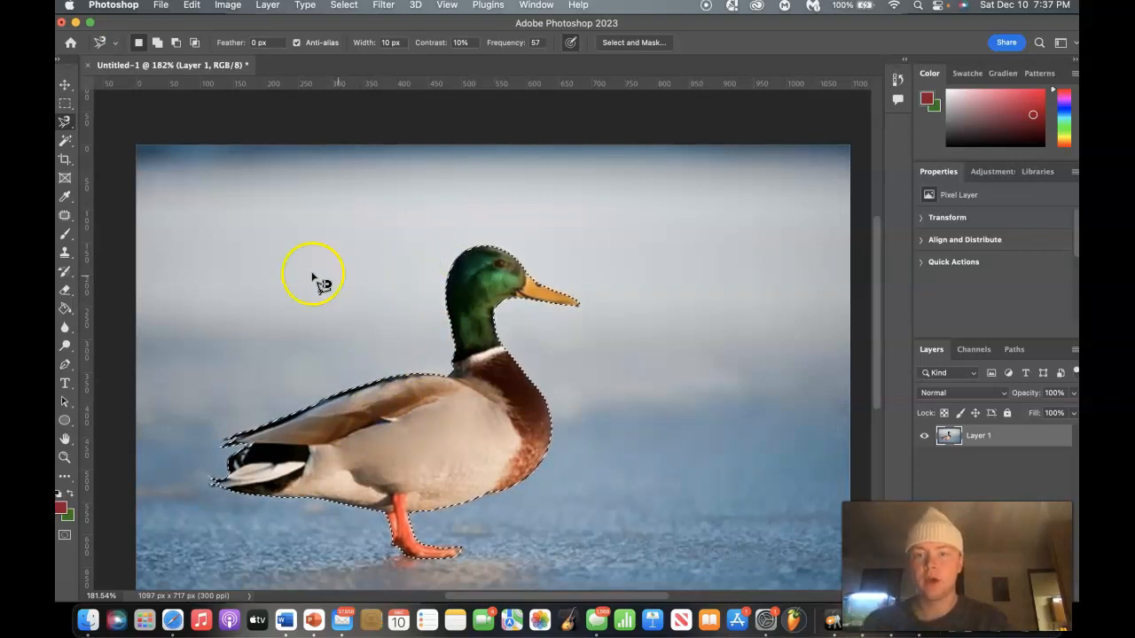
- Try out the Brightness/Contrast adjustment on the selected mallard
{"action": "left_click", "coordinate": [228, 5]}
{"action": "mouse_move", "coordinate": [250, 44]}
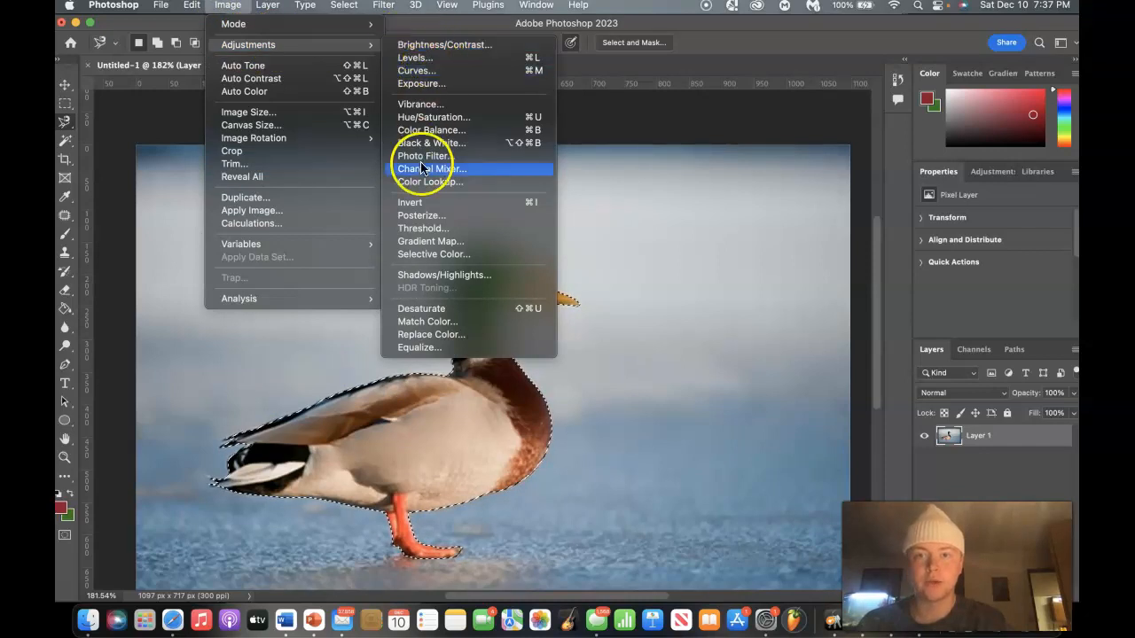
{"action": "left_click", "coordinate": [446, 48]}
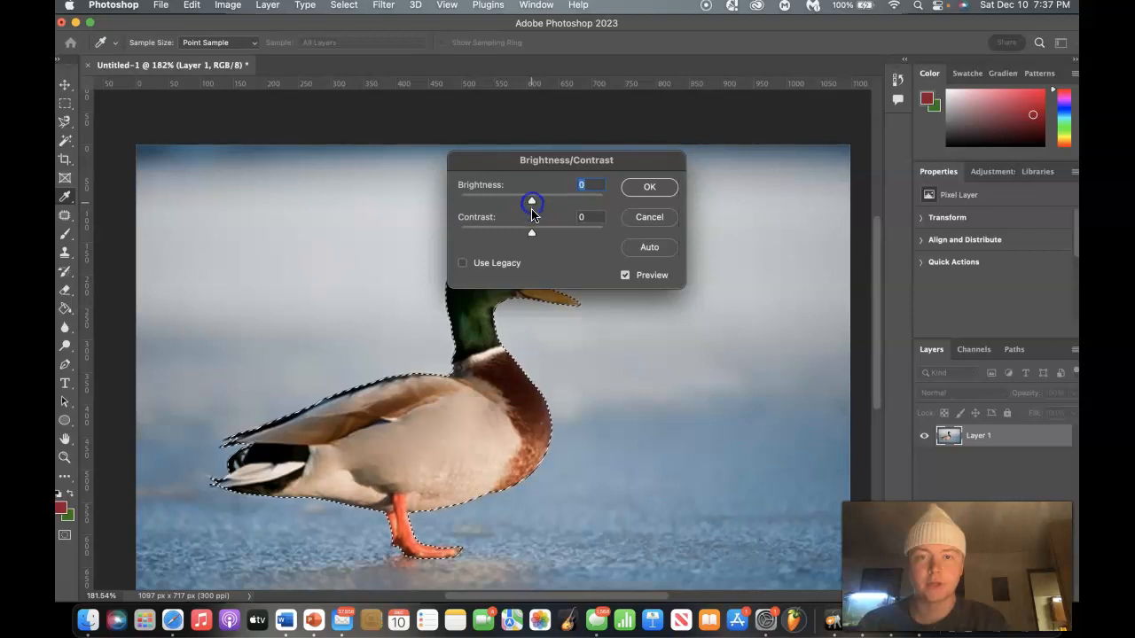
{"action": "mouse_move", "coordinate": [556, 235]}
{"action": "left_mouse_down"}
{"action": "mouse_move", "coordinate": [537, 237]}
{"action": "mouse_move", "coordinate": [545, 242]}
{"action": "left_mouse_up"}
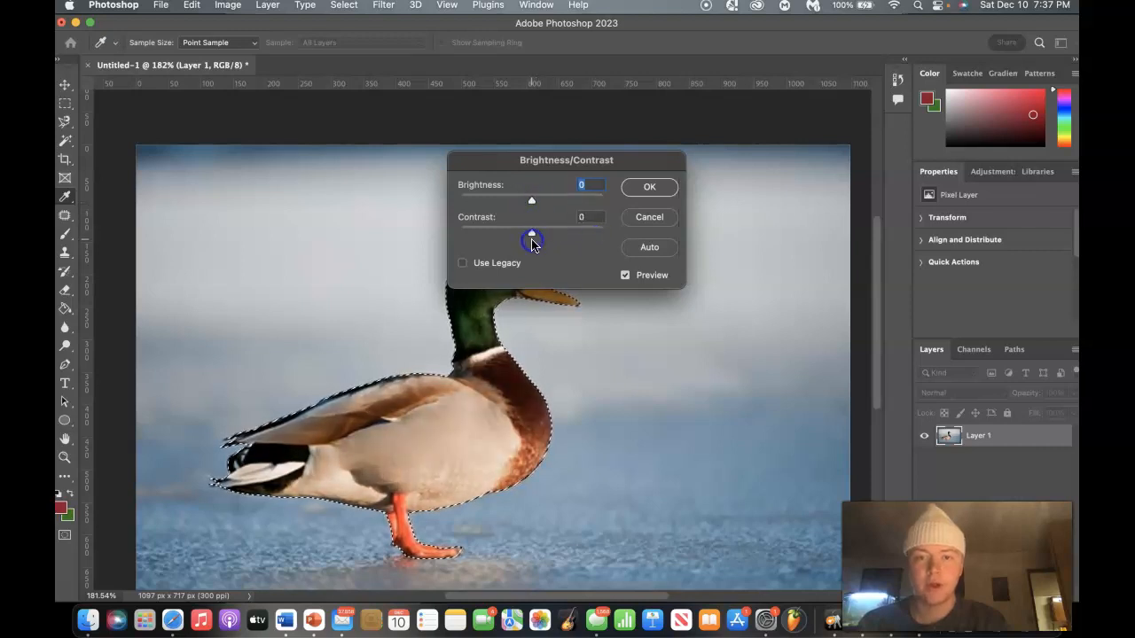
{"action": "left_click", "coordinate": [651, 187]}
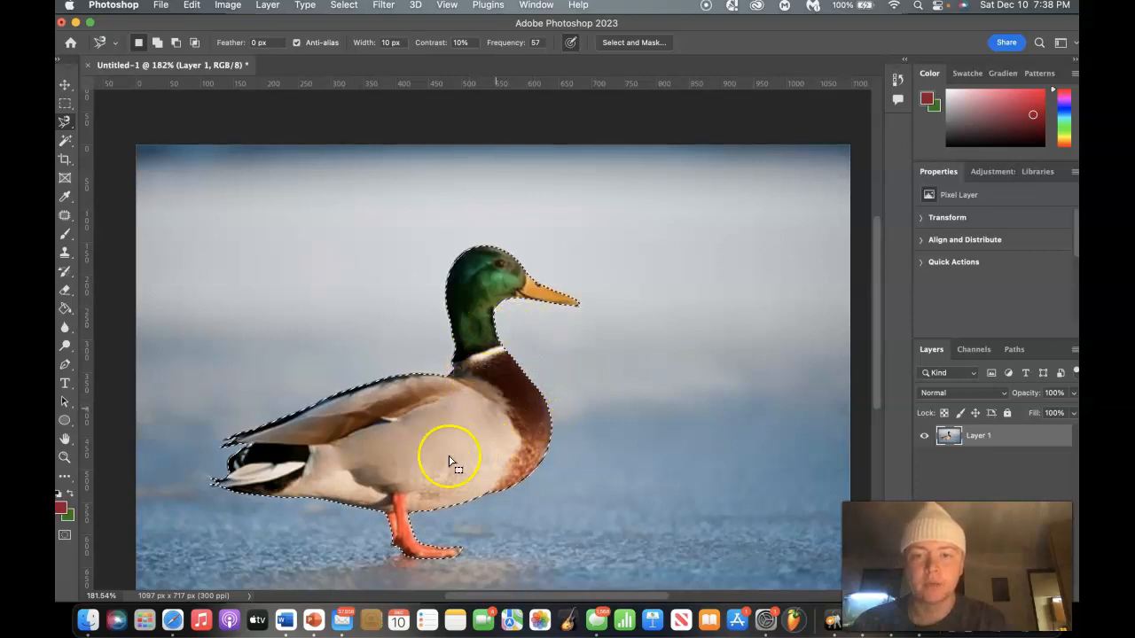
- Invert the selection and delete the background around the mallard
{"action": "right_click", "coordinate": [591, 382]}
{"action": "left_click", "coordinate": [645, 283]}
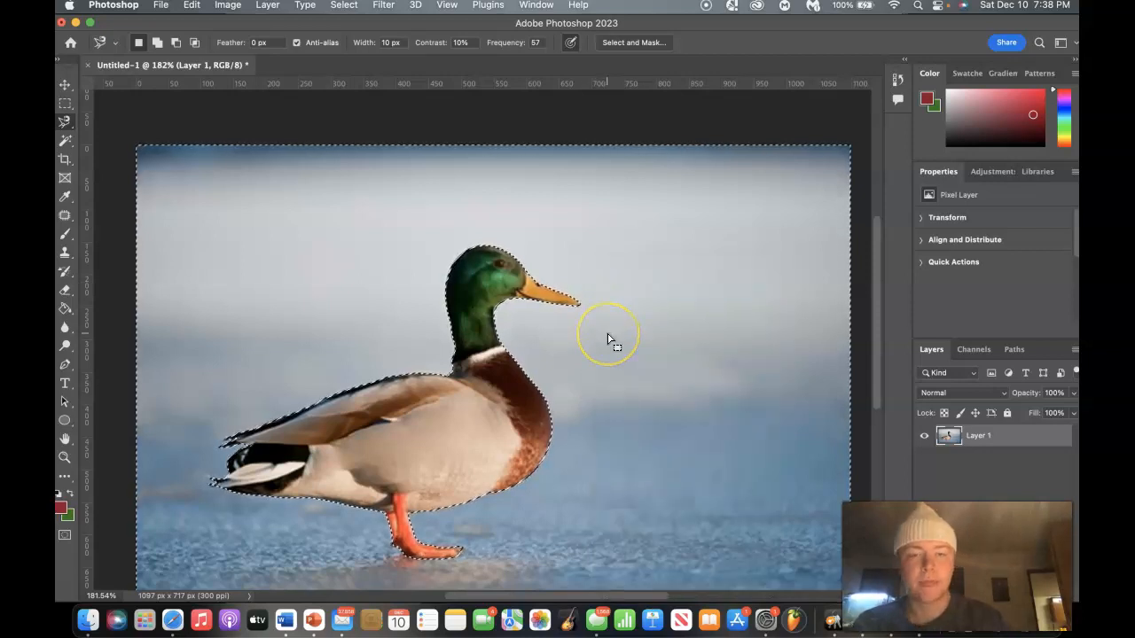
{"action": "key", "text": "Delete"}
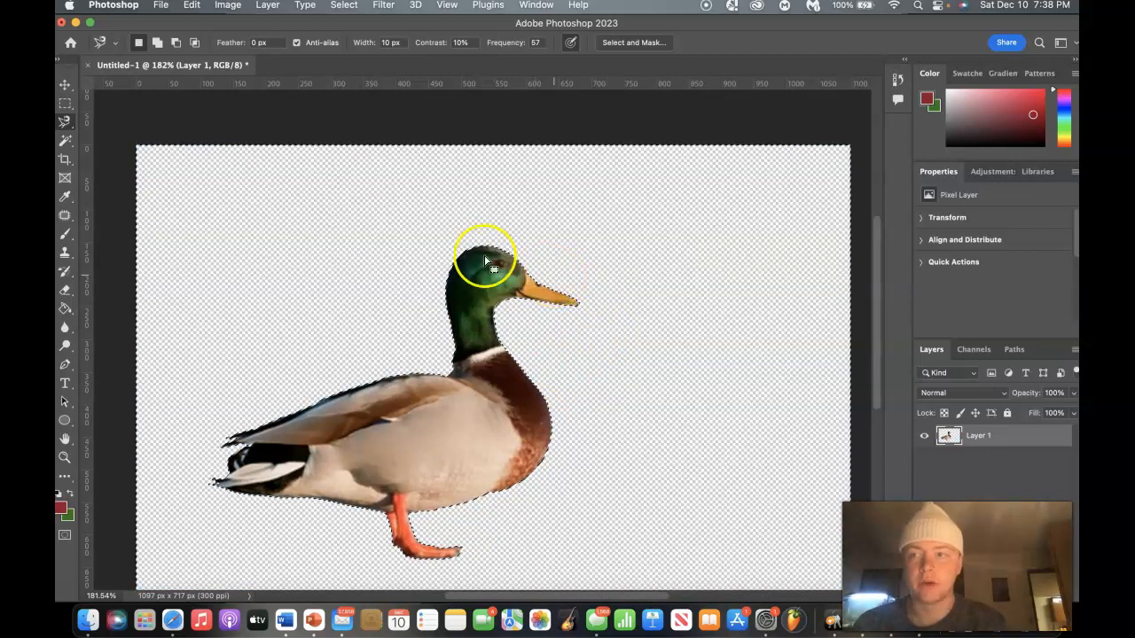
- Move the cut-out mallard around the transparent canvas and leave it in the left half, near the lower edge
{"action": "left_click", "coordinate": [64, 84]}
{"action": "left_click_drag", "start_coordinate": [407, 443], "coordinate": [421, 337]}
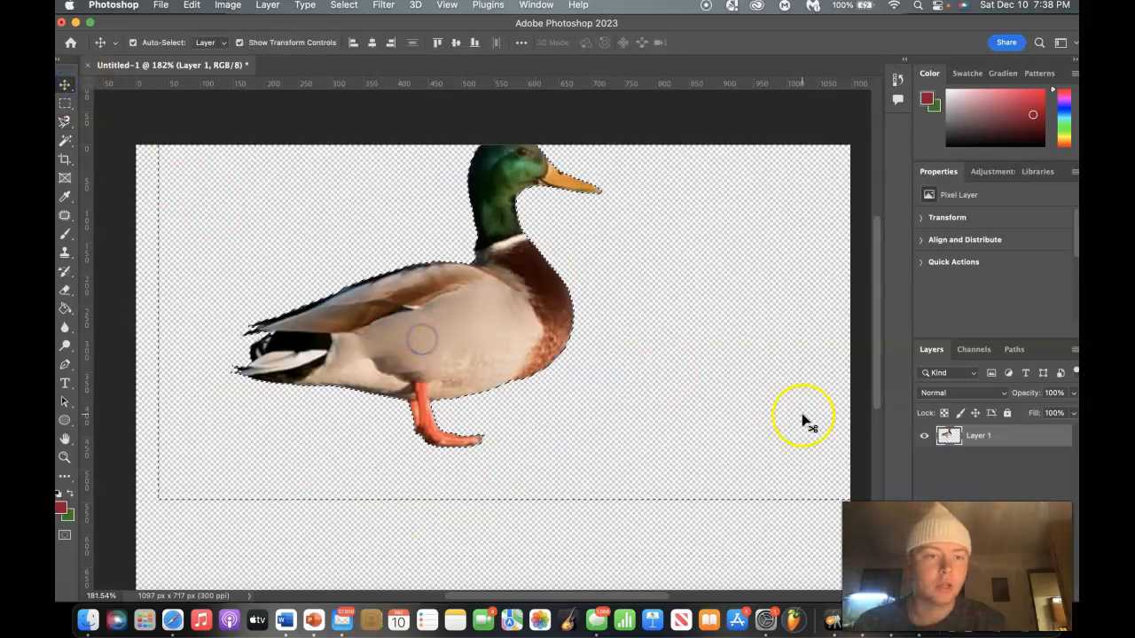
{"action": "left_click_drag", "start_coordinate": [522, 360], "coordinate": [490, 395]}
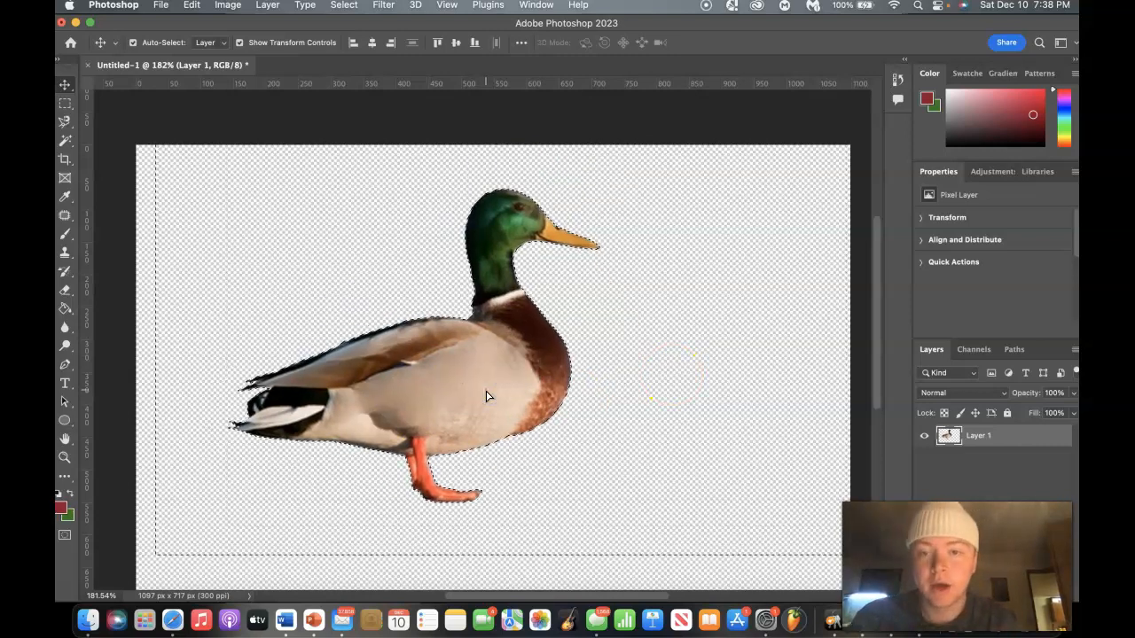
{"action": "left_click_drag", "start_coordinate": [488, 393], "coordinate": [448, 430]}
{"action": "scroll", "coordinate": [447, 430], "scroll_direction": "down", "scroll_amount": 5}
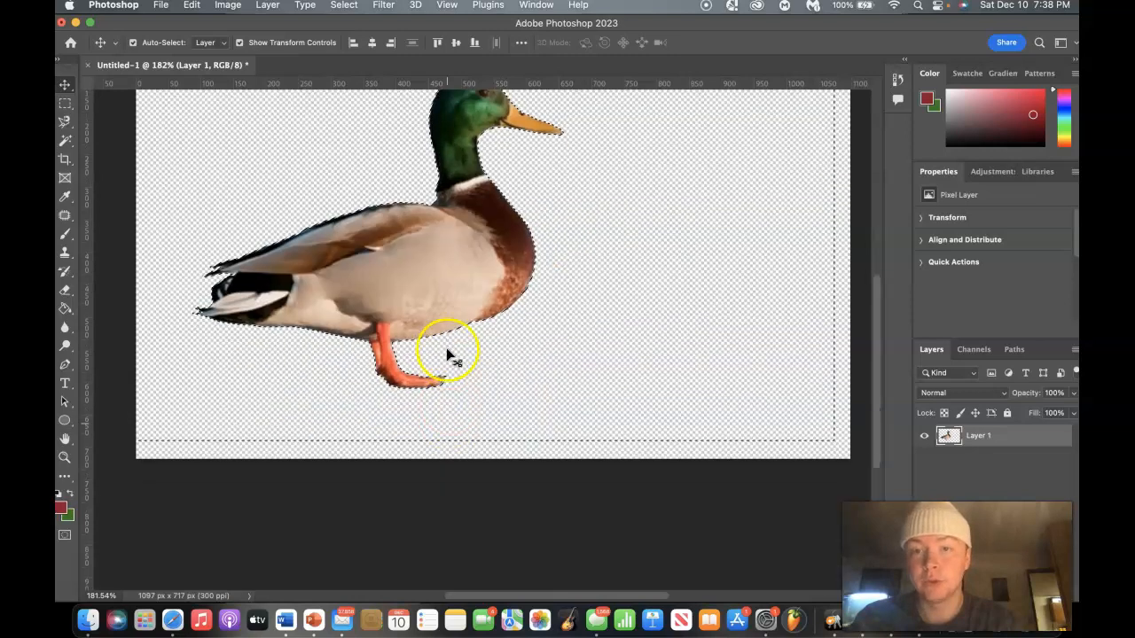
{"action": "left_click_drag", "start_coordinate": [443, 316], "coordinate": [440, 346]}
{"action": "scroll", "coordinate": [441, 346], "scroll_direction": "up", "scroll_amount": 3}
{"action": "left_click", "coordinate": [398, 363]}
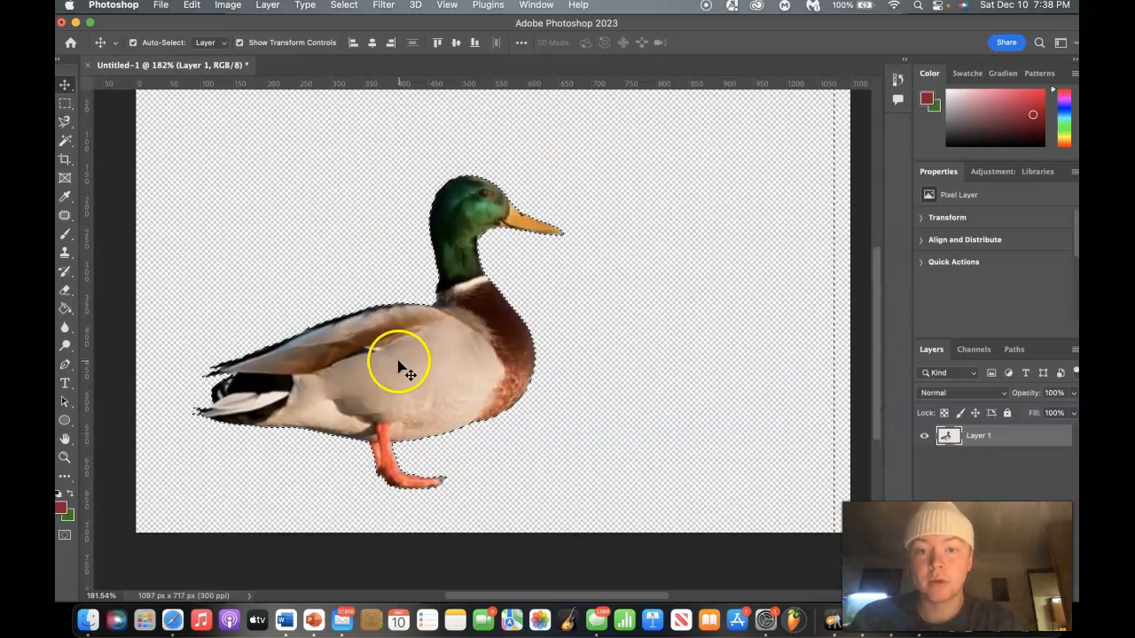
{"action": "left_click", "coordinate": [996, 439]}
{"action": "right_click", "coordinate": [995, 439]}
{"action": "left_click", "coordinate": [875, 497]}
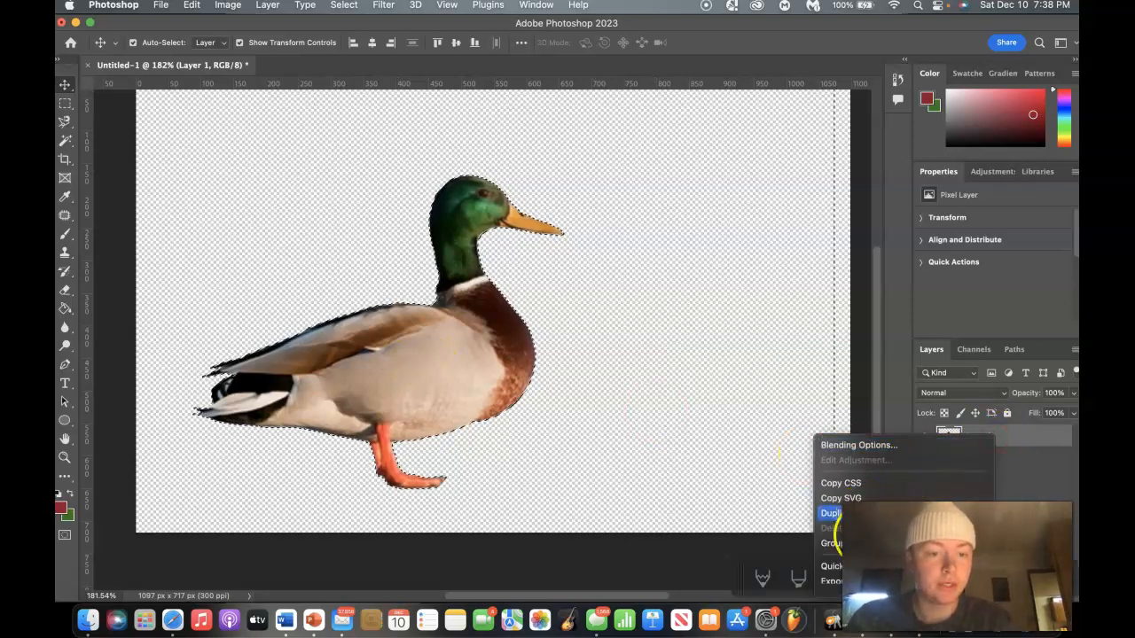
{"action": "scroll", "coordinate": [833, 539], "scroll_direction": "down", "scroll_amount": 5}
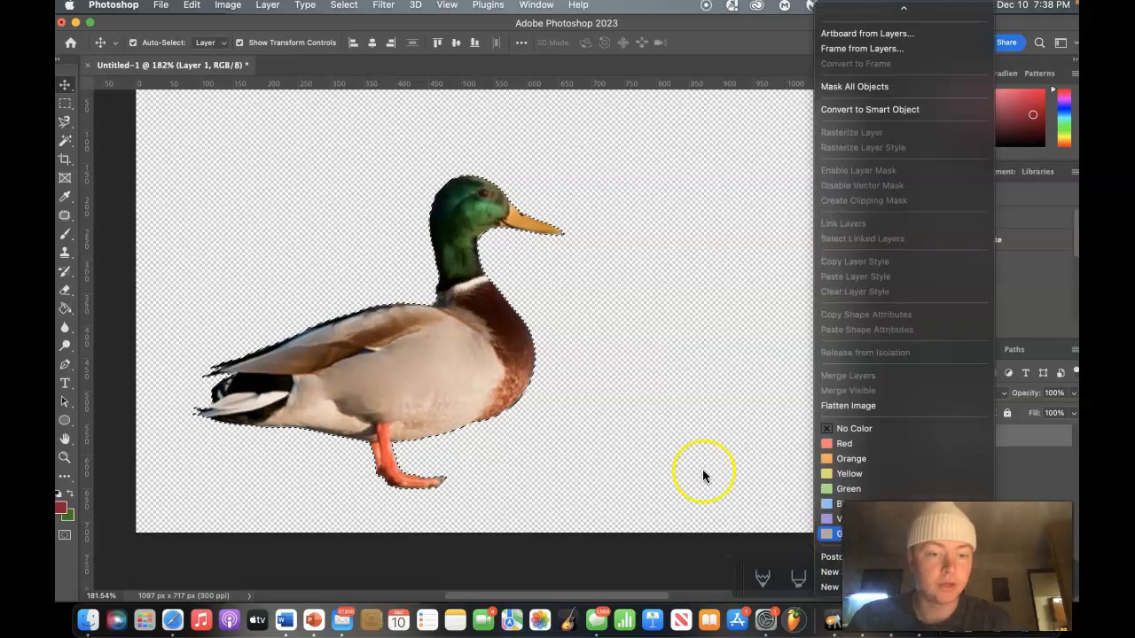
{"action": "left_click", "coordinate": [648, 463]}
- Clear the selection around the cut-out mallard
{"action": "left_click", "coordinate": [783, 468]}
{"action": "left_click", "coordinate": [714, 535]}
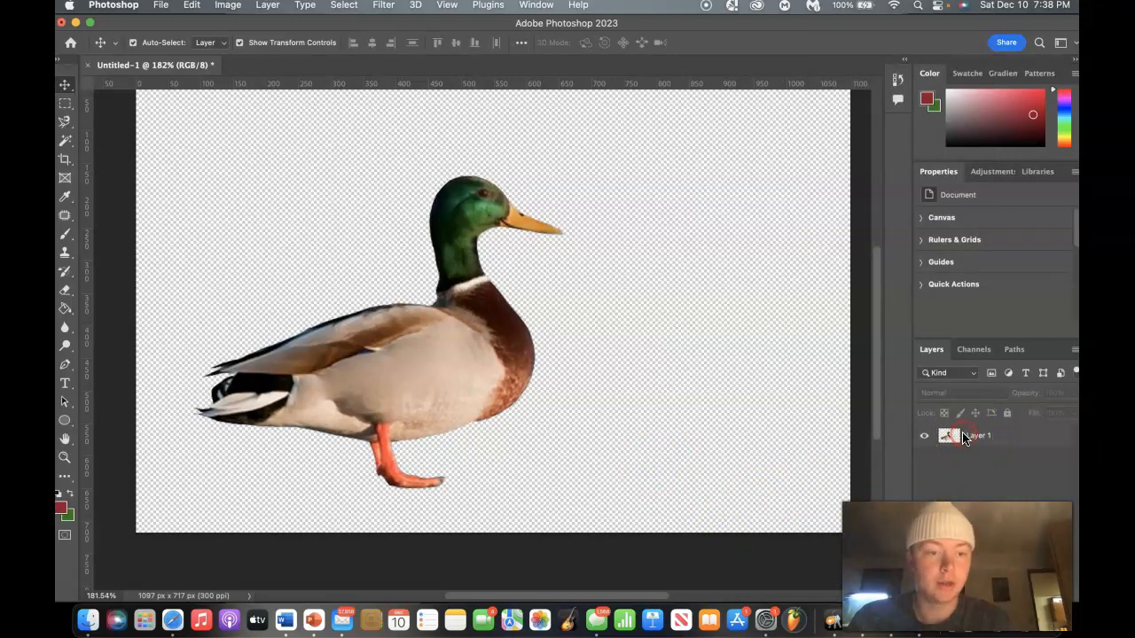
{"action": "right_click", "coordinate": [964, 438]}
{"action": "scroll", "coordinate": [873, 476], "scroll_direction": "down", "scroll_amount": 5}
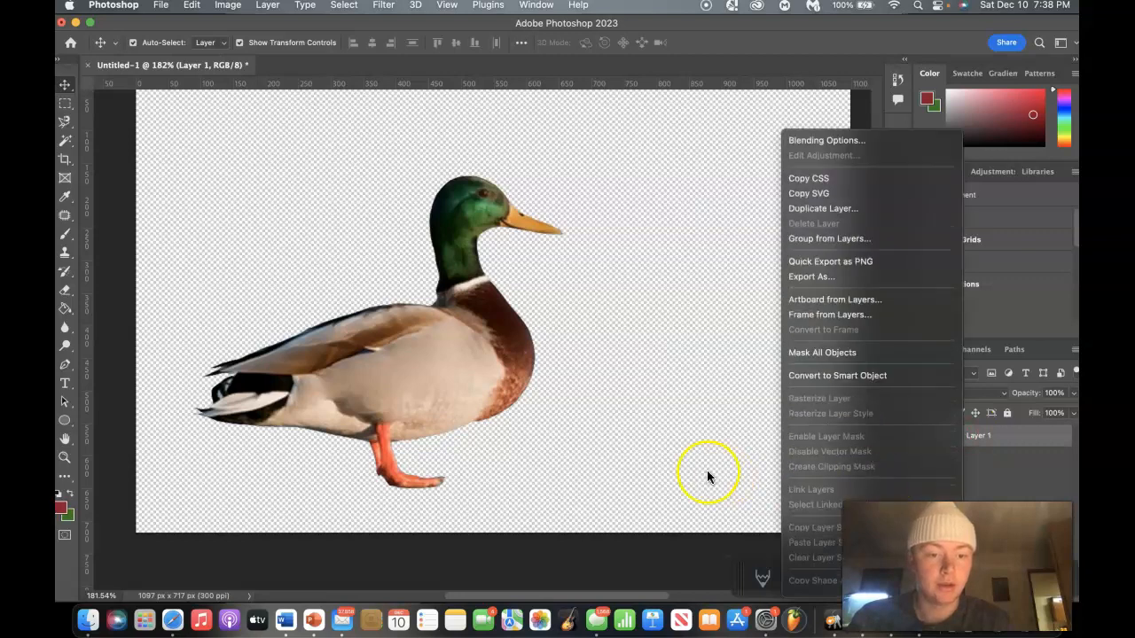
{"action": "left_click", "coordinate": [706, 471]}
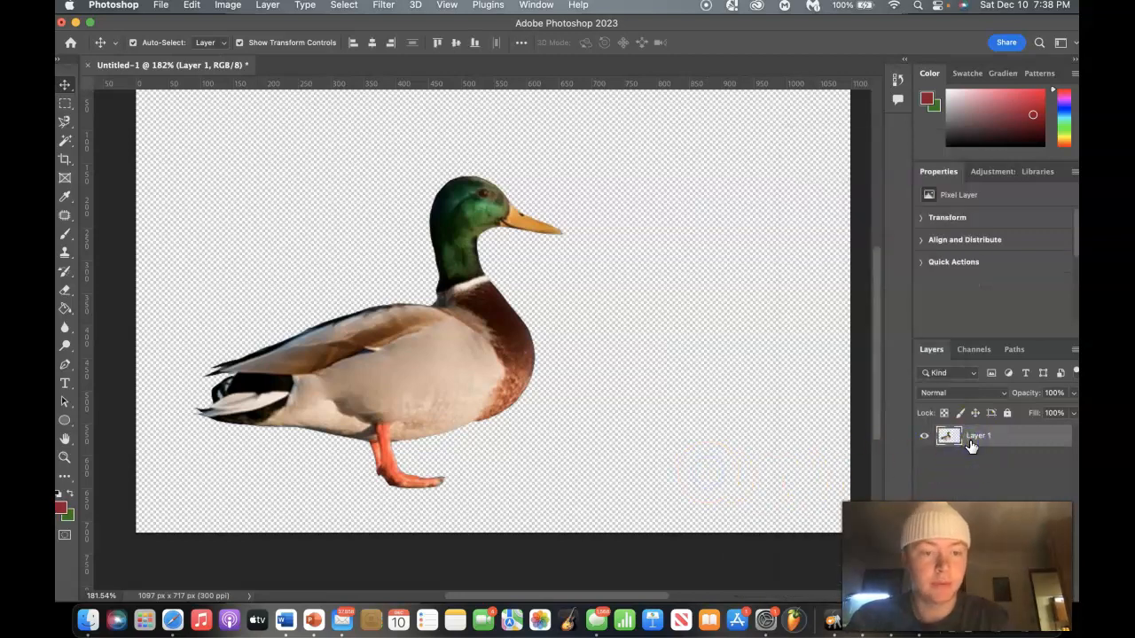
{"action": "scroll", "coordinate": [646, 499], "scroll_direction": "up", "scroll_amount": 6}
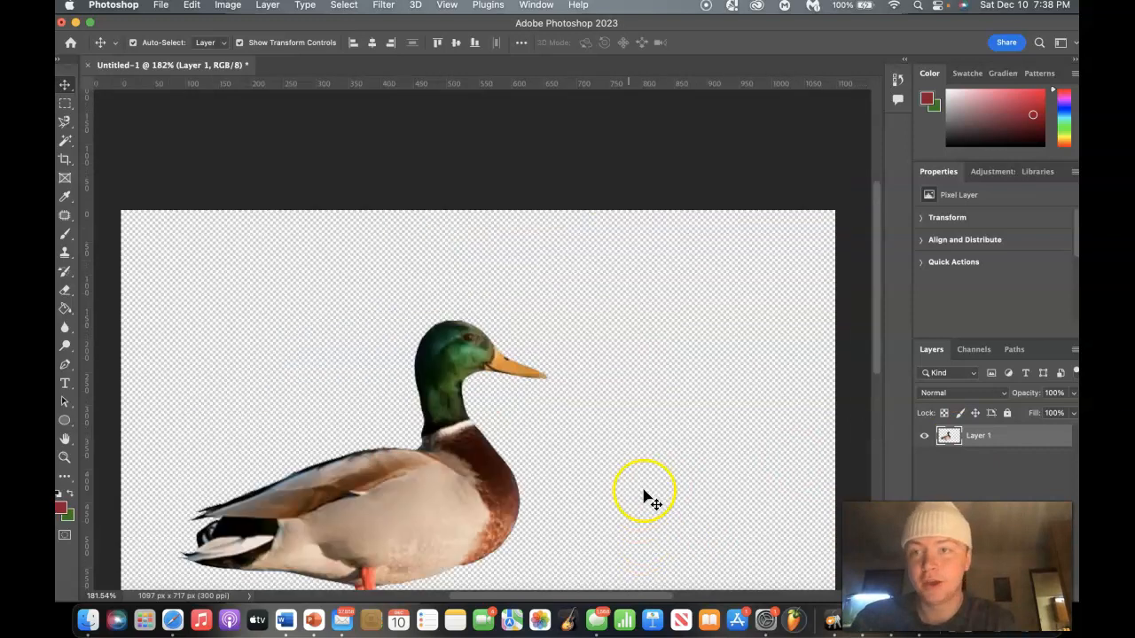
- Close the mallard document without saving it
{"action": "scroll", "coordinate": [271, 236], "scroll_direction": "down", "scroll_amount": 2}
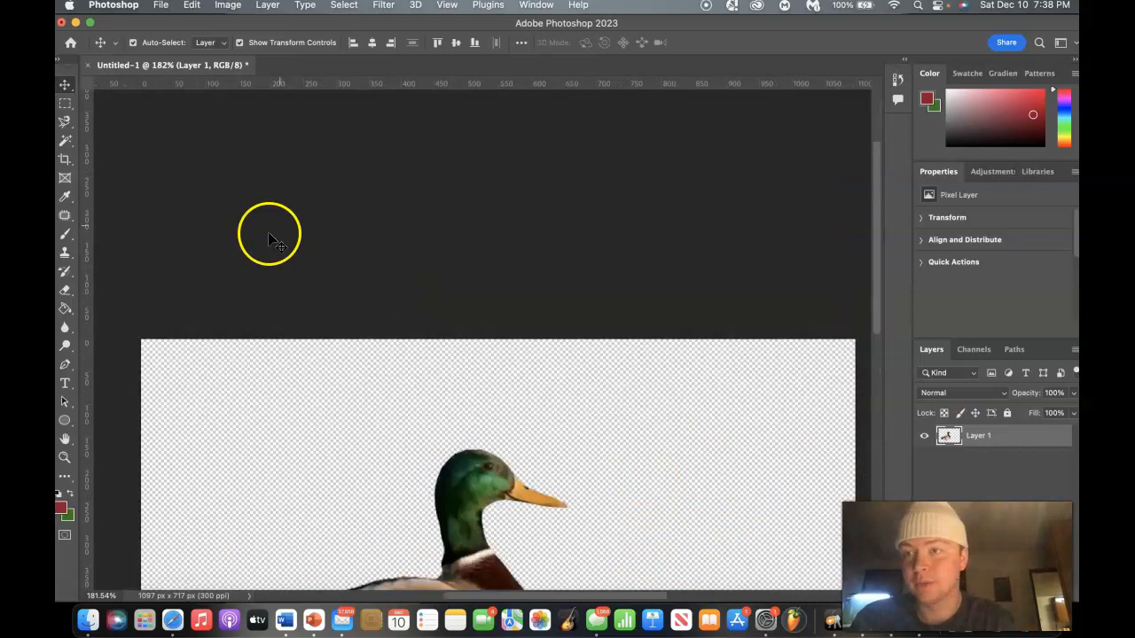
{"action": "left_click", "coordinate": [87, 66]}
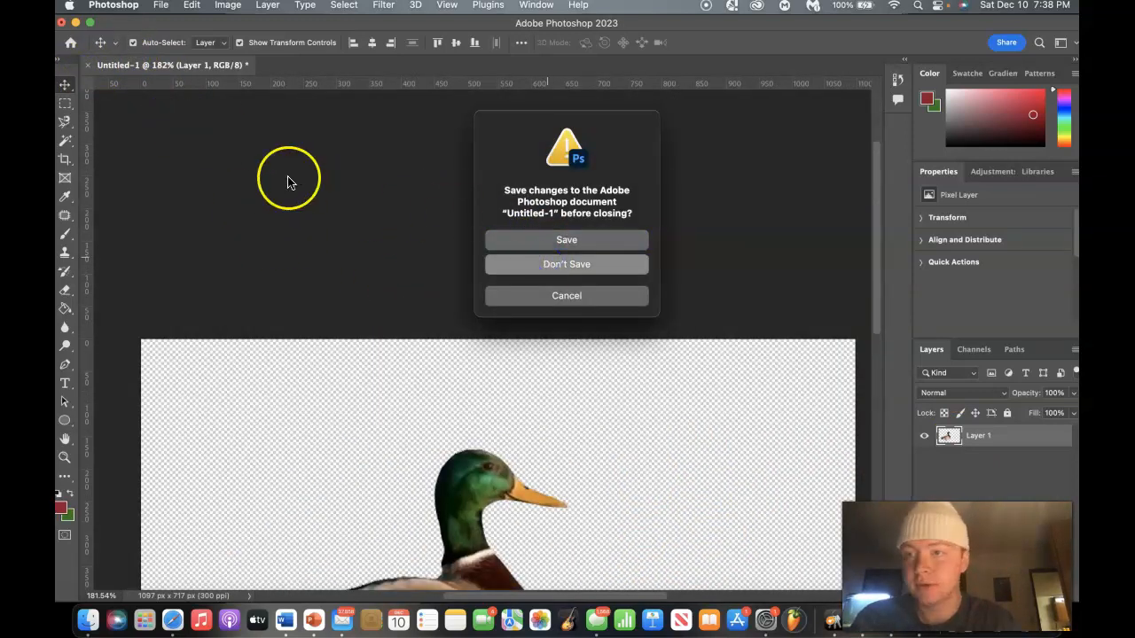
{"action": "key", "text": "super+d"}
- Create a new 4 x 4 inch document at 300 pixels/inch in RGB Color with transparent background contents
{"action": "left_click", "coordinate": [106, 114]}
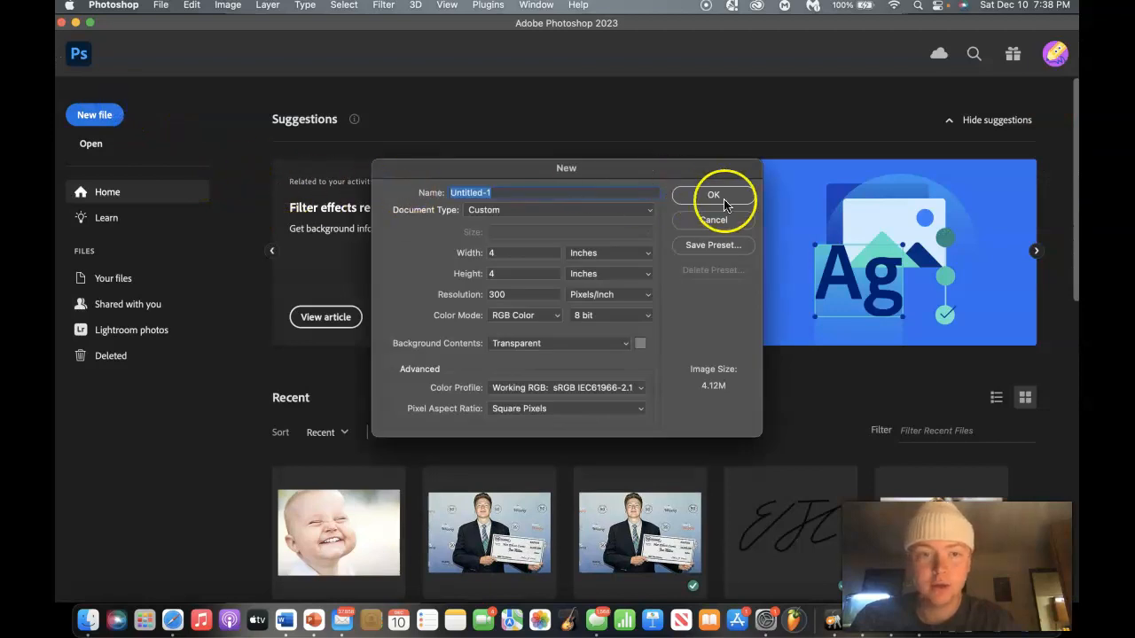
{"action": "left_click", "coordinate": [704, 222]}
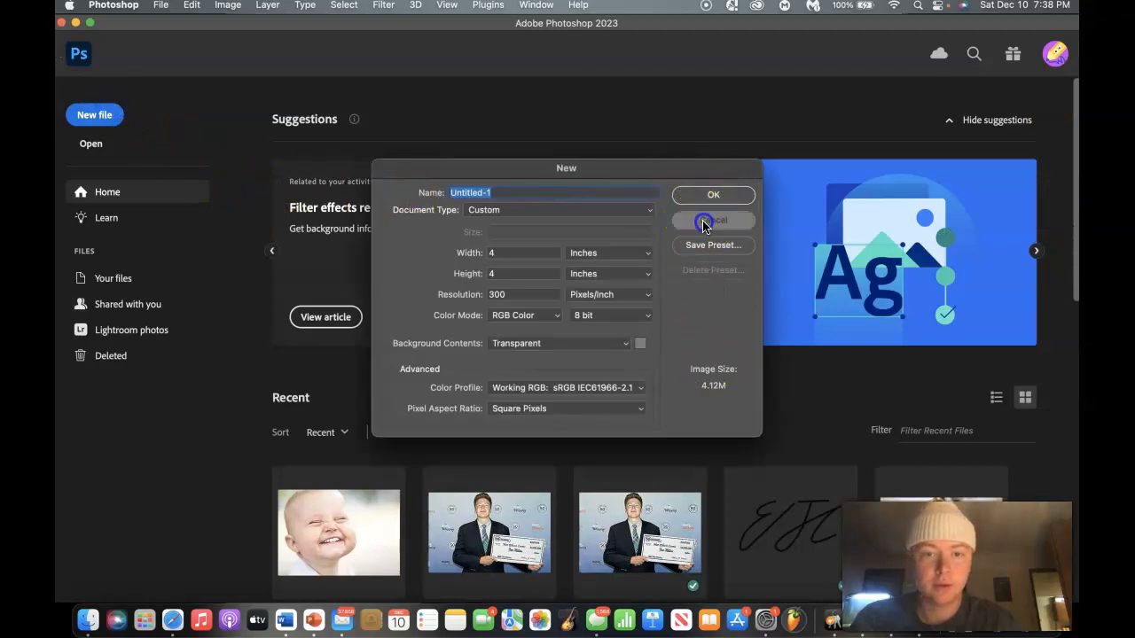
{"action": "left_click", "coordinate": [94, 114]}
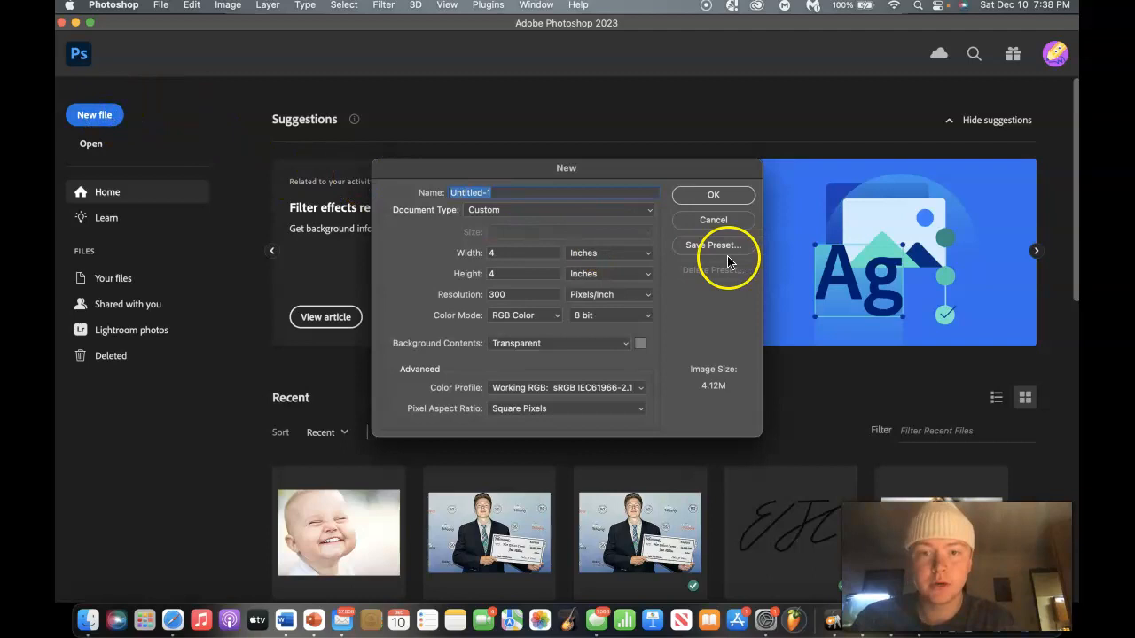
{"action": "left_click", "coordinate": [729, 198]}
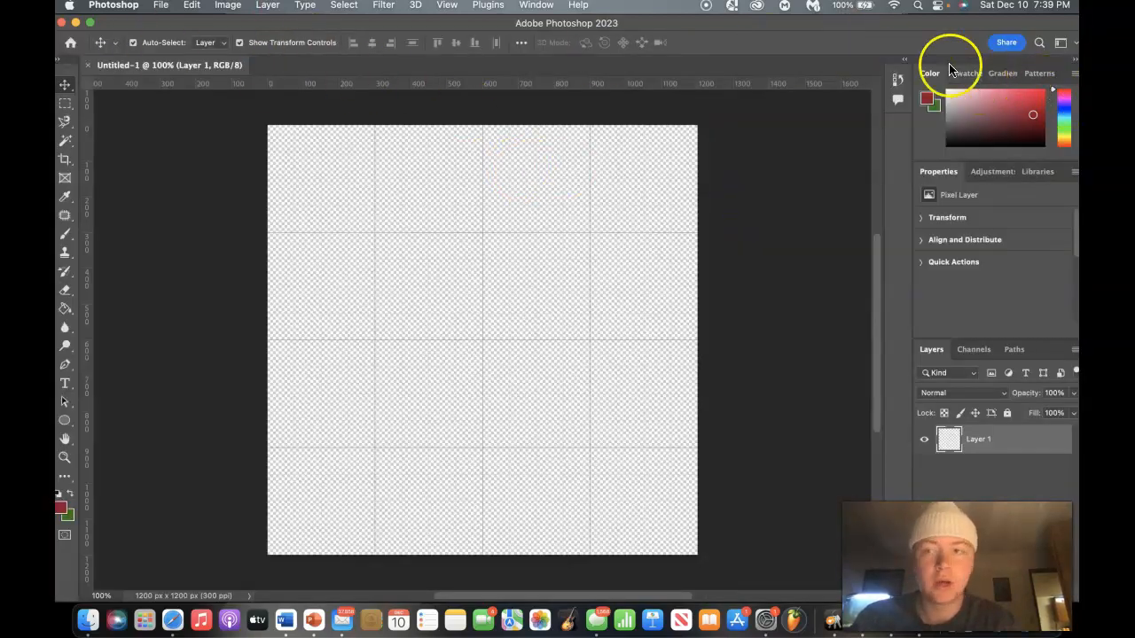
- Shrink the Photoshop window, switch to the skyscraper search in Safari and bring The New York Times skyscraper photo onto the blank canvas
{"action": "left_click", "coordinate": [88, 25]}
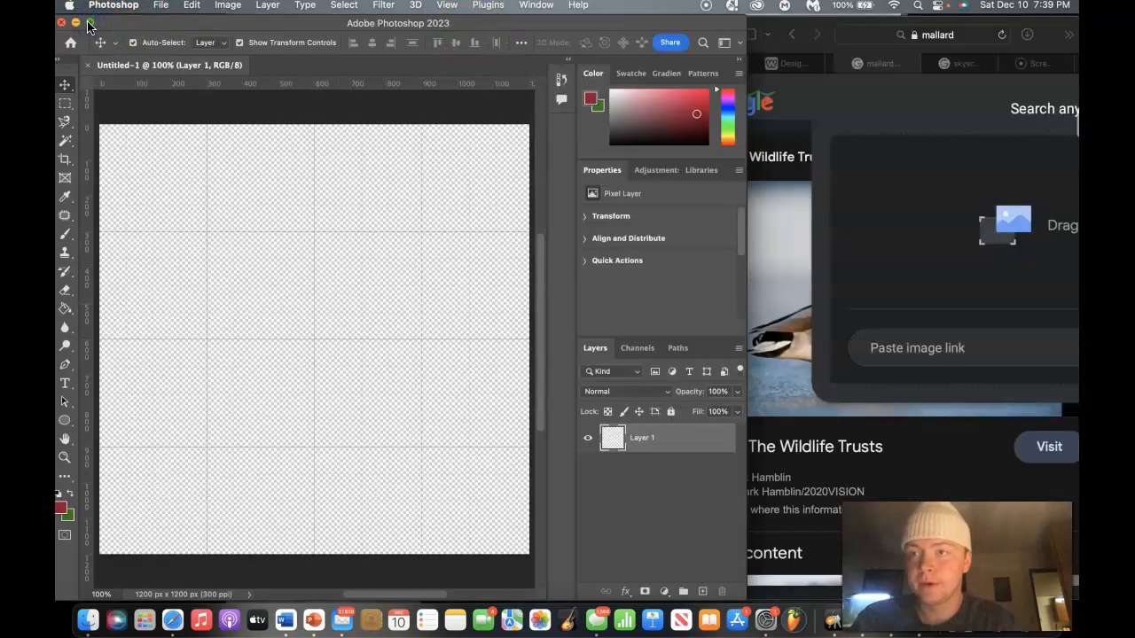
{"action": "left_click", "coordinate": [968, 69]}
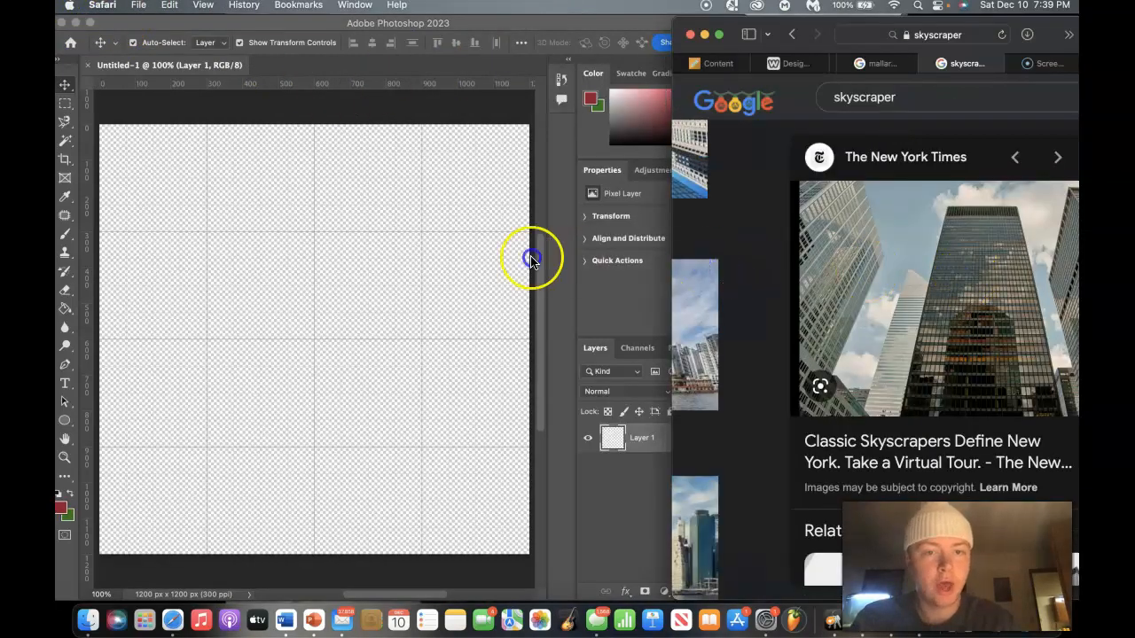
{"action": "left_click_drag", "start_coordinate": [272, 306], "coordinate": [272, 305]}
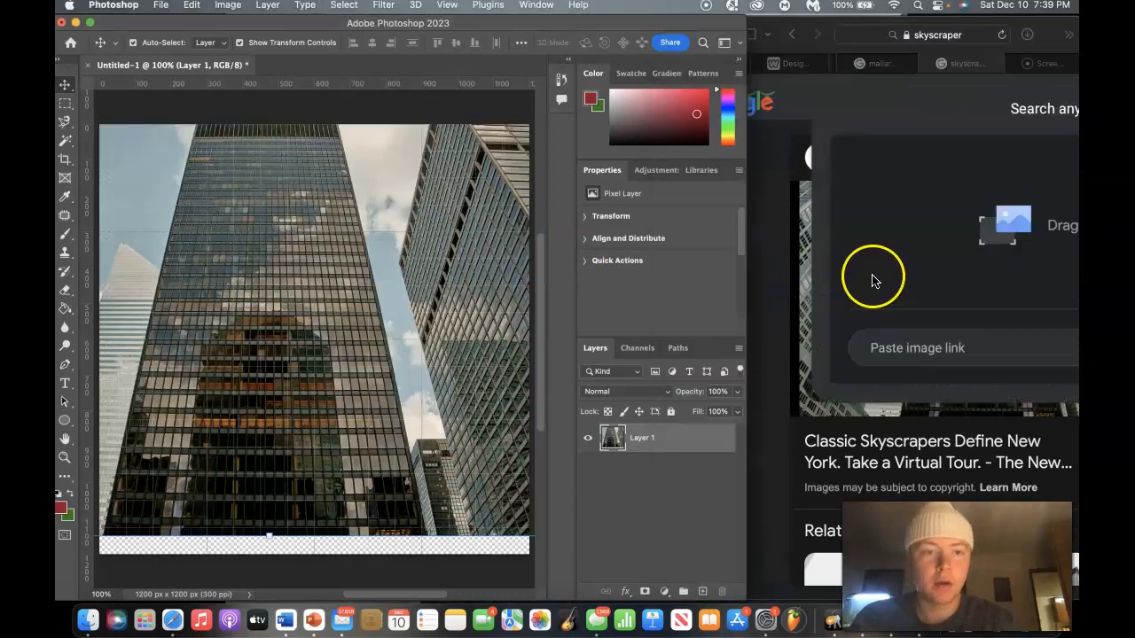
- Scale the skyscraper photo down until it fits inside the canvas and place it near the middle
{"action": "scroll", "coordinate": [263, 364], "scroll_direction": "up", "scroll_amount": 2}
{"action": "scroll", "coordinate": [263, 365], "scroll_direction": "left", "scroll_amount": 10}
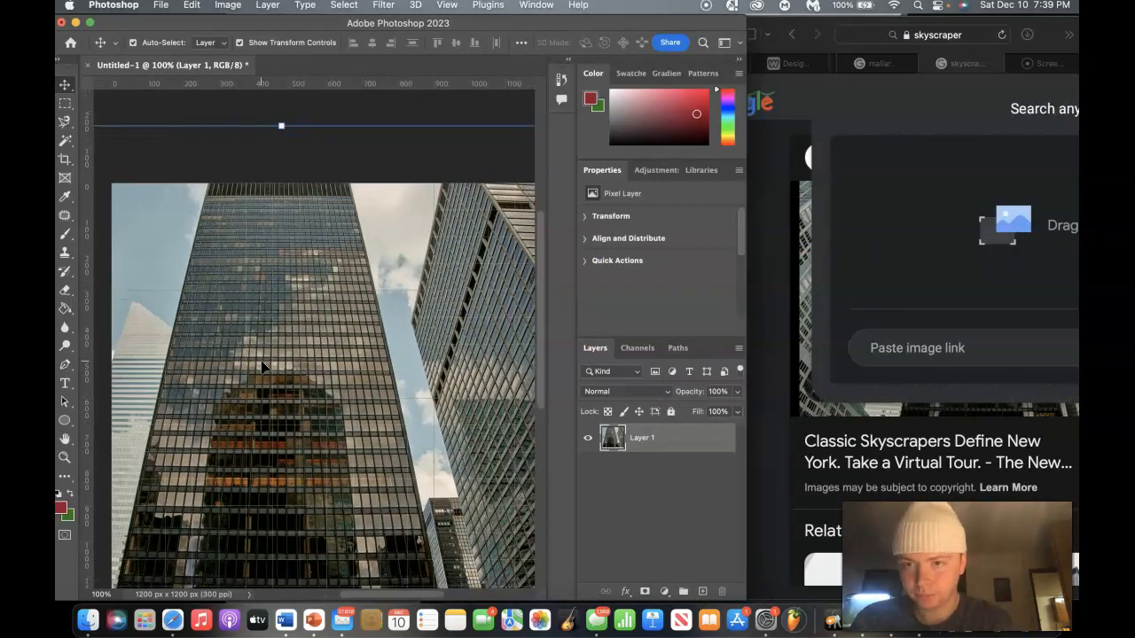
{"action": "left_click_drag", "start_coordinate": [268, 124], "coordinate": [502, 269]}
{"action": "scroll", "coordinate": [502, 269], "scroll_direction": "right", "scroll_amount": 15}
{"action": "scroll", "coordinate": [503, 268], "scroll_direction": "down", "scroll_amount": 5}
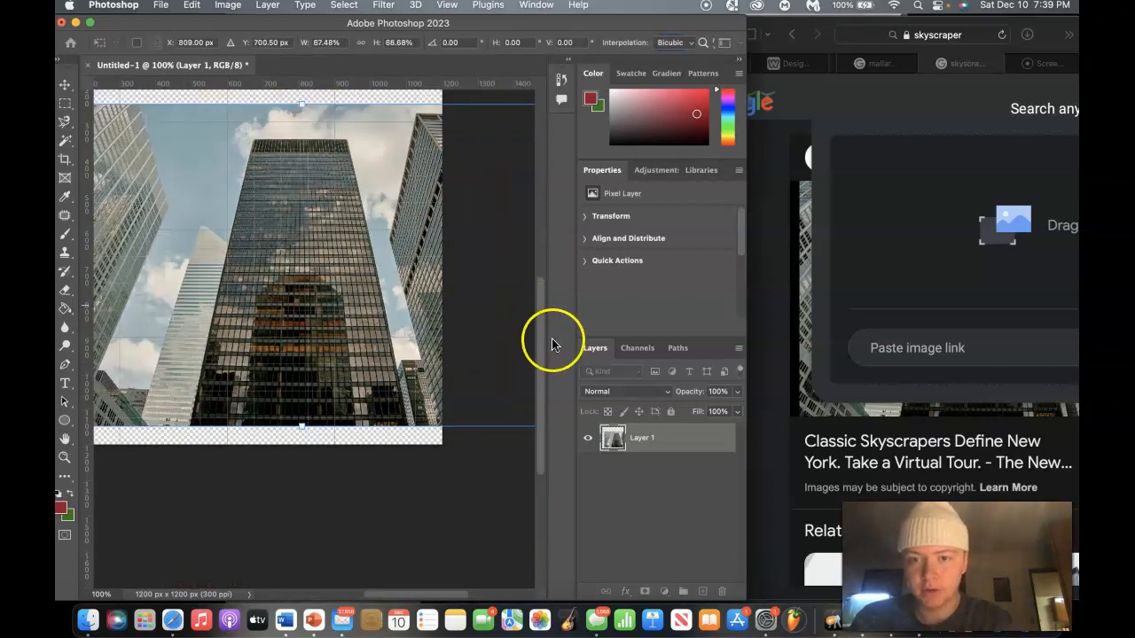
{"action": "left_click_drag", "start_coordinate": [342, 369], "coordinate": [318, 352]}
{"action": "scroll", "coordinate": [337, 359], "scroll_direction": "left", "scroll_amount": 5}
{"action": "double_click", "coordinate": [344, 351]}
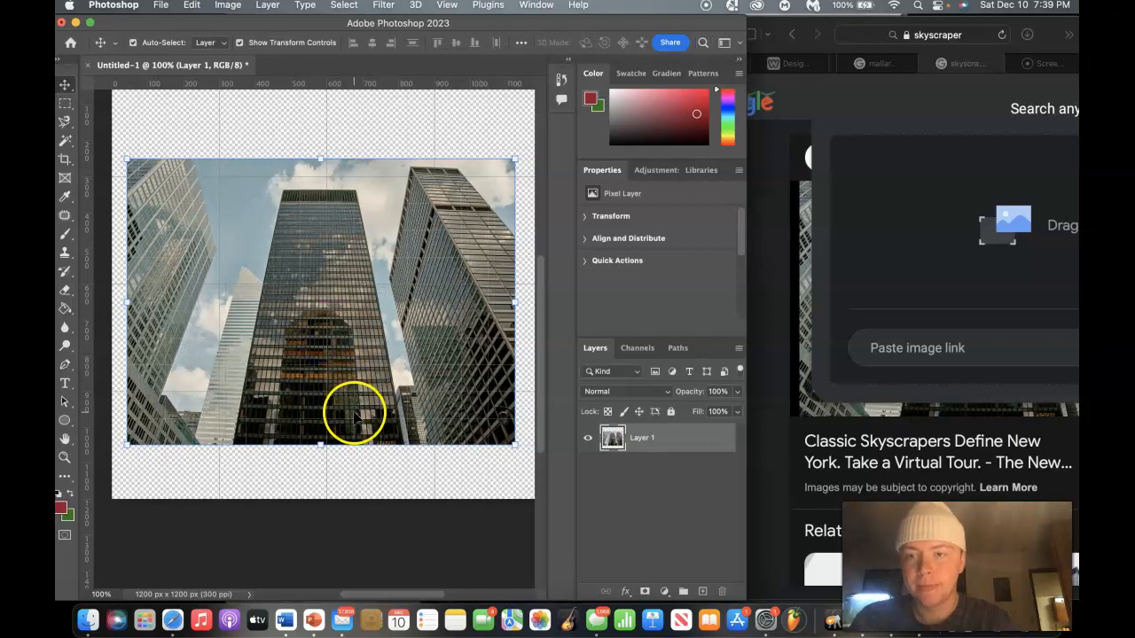
- Crop the canvas to the edges of the skyscraper photo, about 1082 x 799 px
{"action": "left_click", "coordinate": [66, 164]}
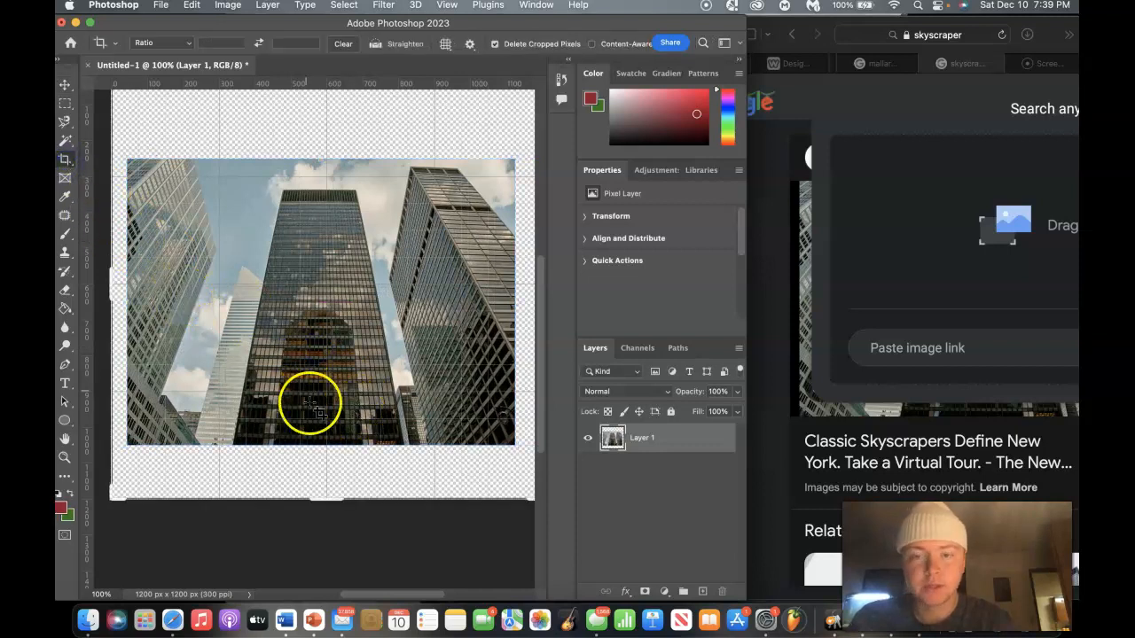
{"action": "mouse_move", "coordinate": [324, 497]}
{"action": "left_mouse_down"}
{"action": "mouse_move", "coordinate": [325, 458]}
{"action": "mouse_move", "coordinate": [325, 476]}
{"action": "left_mouse_up"}
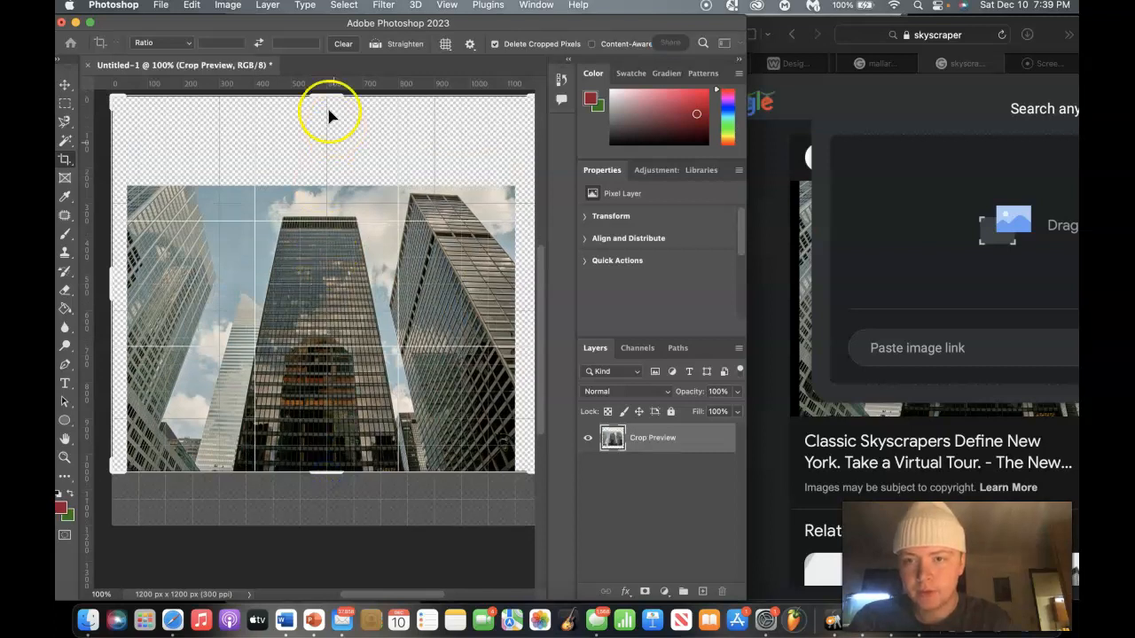
{"action": "left_click_drag", "start_coordinate": [326, 92], "coordinate": [324, 140]}
{"action": "left_click_drag", "start_coordinate": [116, 278], "coordinate": [122, 281]}
{"action": "left_click_drag", "start_coordinate": [533, 274], "coordinate": [519, 273]}
{"action": "key", "text": "Return"}
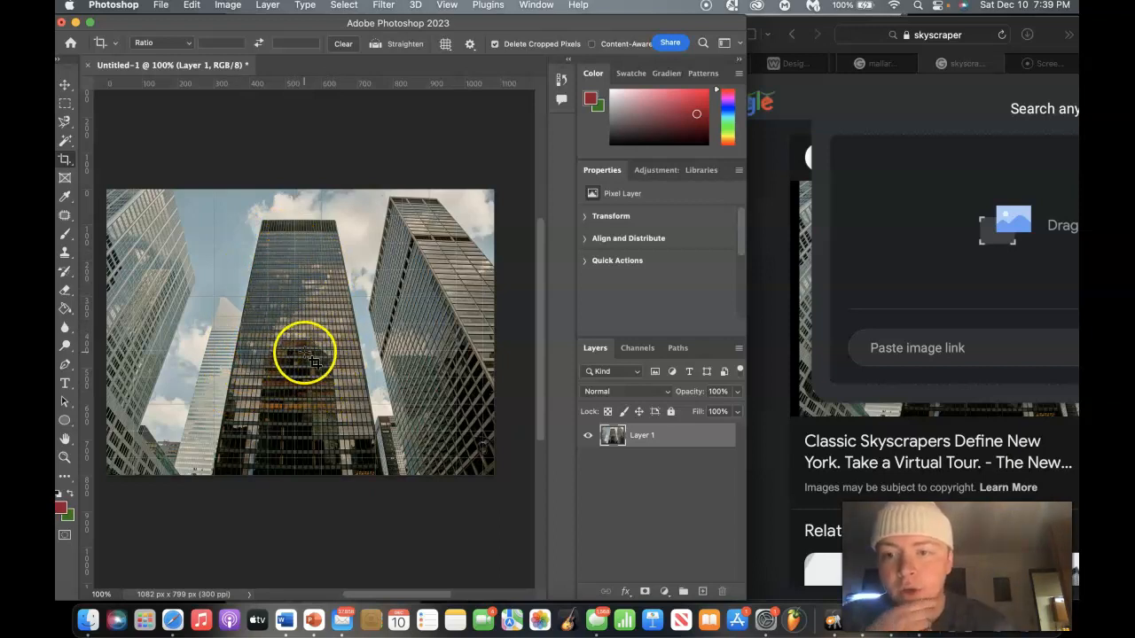
- Switch to the Polygonal Lasso tool and try out a straight segment across the sky beside the pale tower
{"action": "left_click", "coordinate": [63, 127]}
{"action": "left_click", "coordinate": [115, 134]}
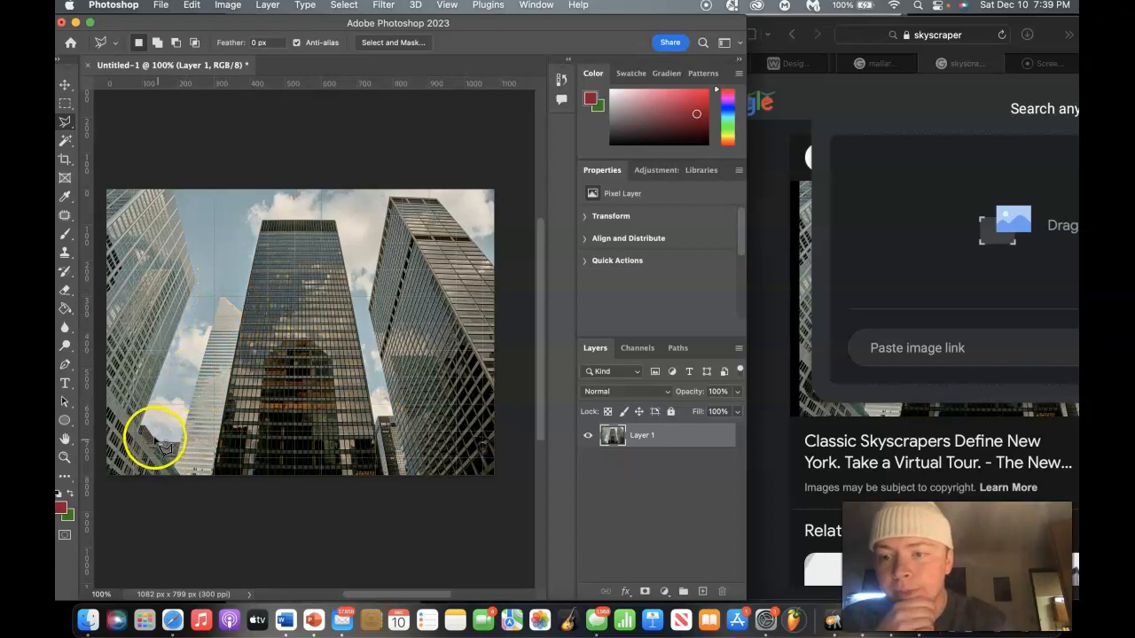
{"action": "double_click", "coordinate": [211, 283]}
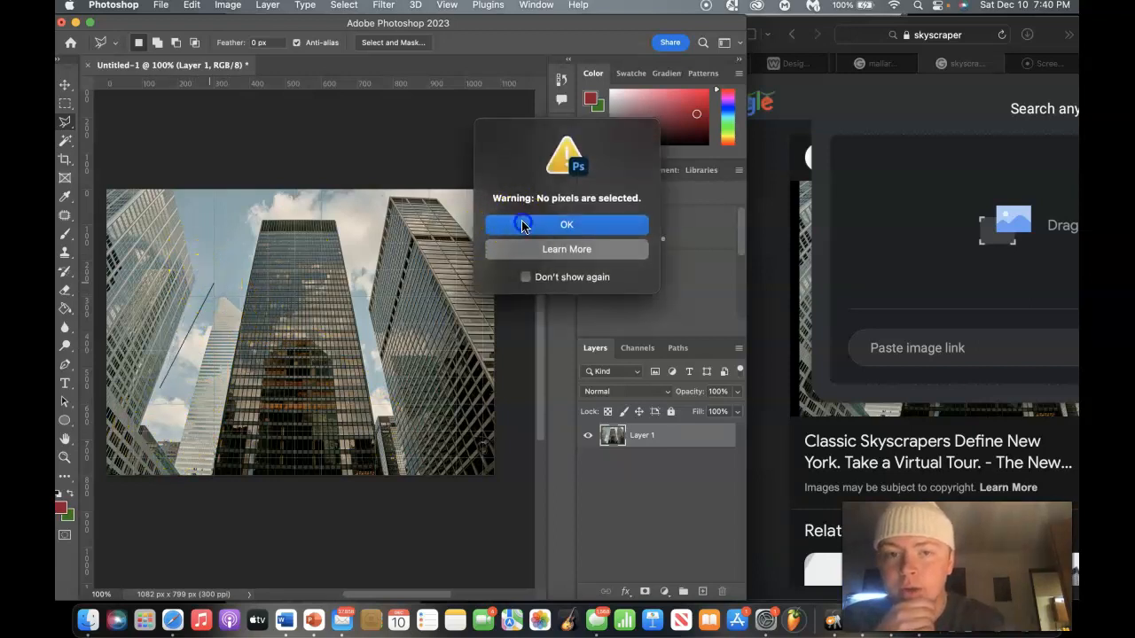
{"action": "left_click", "coordinate": [522, 226]}
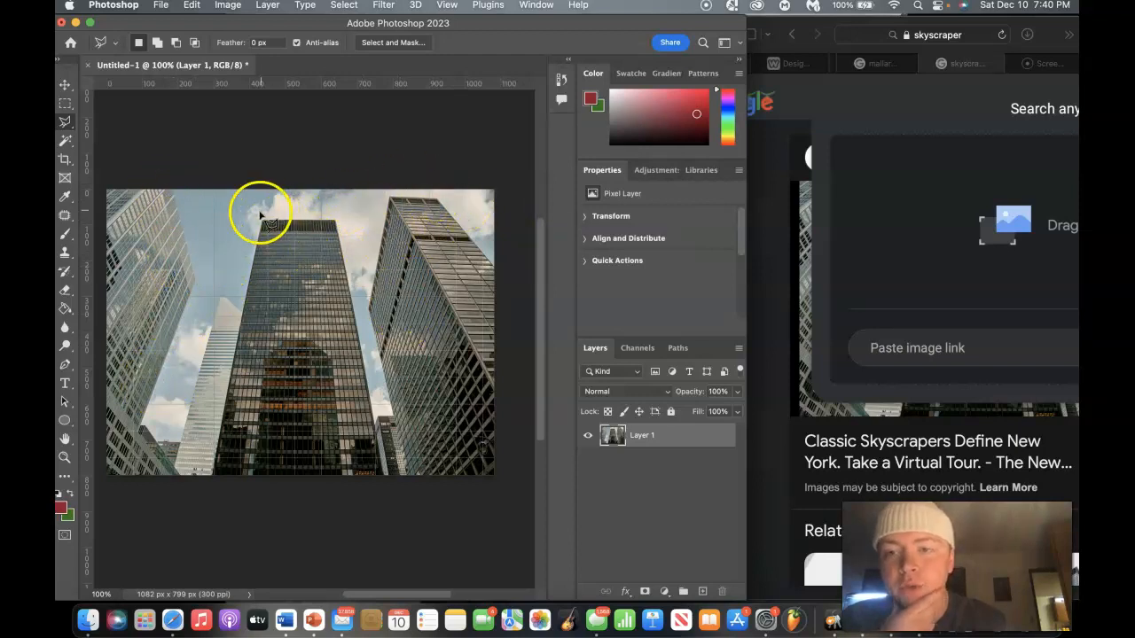
{"action": "scroll", "coordinate": [263, 221], "scroll_direction": "up", "scroll_amount": 5}
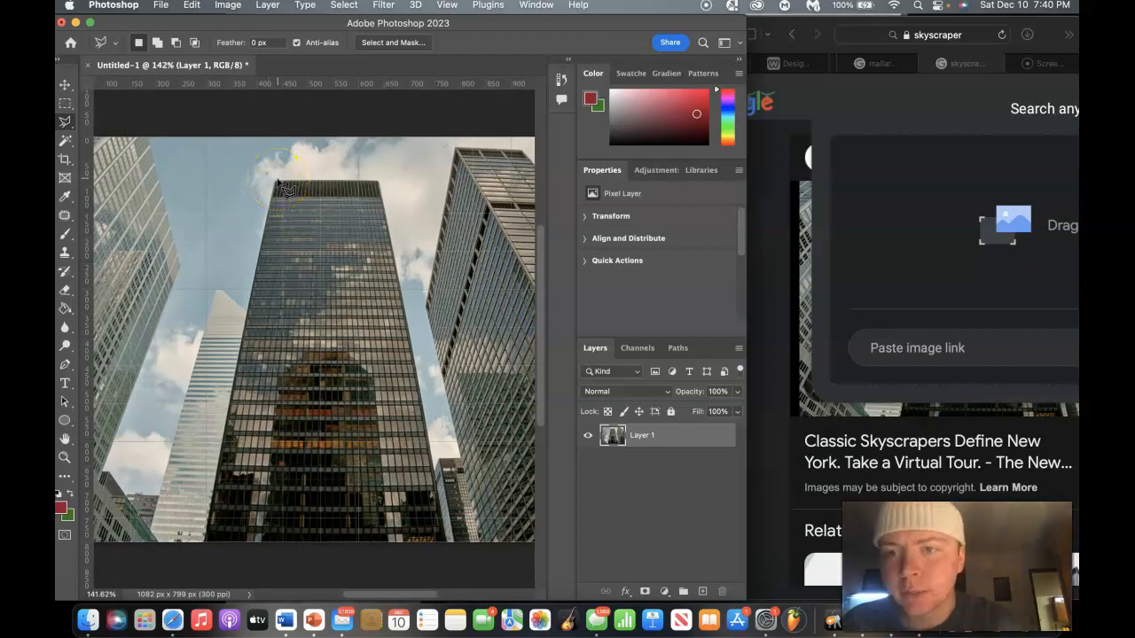
{"action": "scroll", "coordinate": [277, 177], "scroll_direction": "up", "scroll_amount": 3}
{"action": "scroll", "coordinate": [278, 170], "scroll_direction": "up", "scroll_amount": 4}
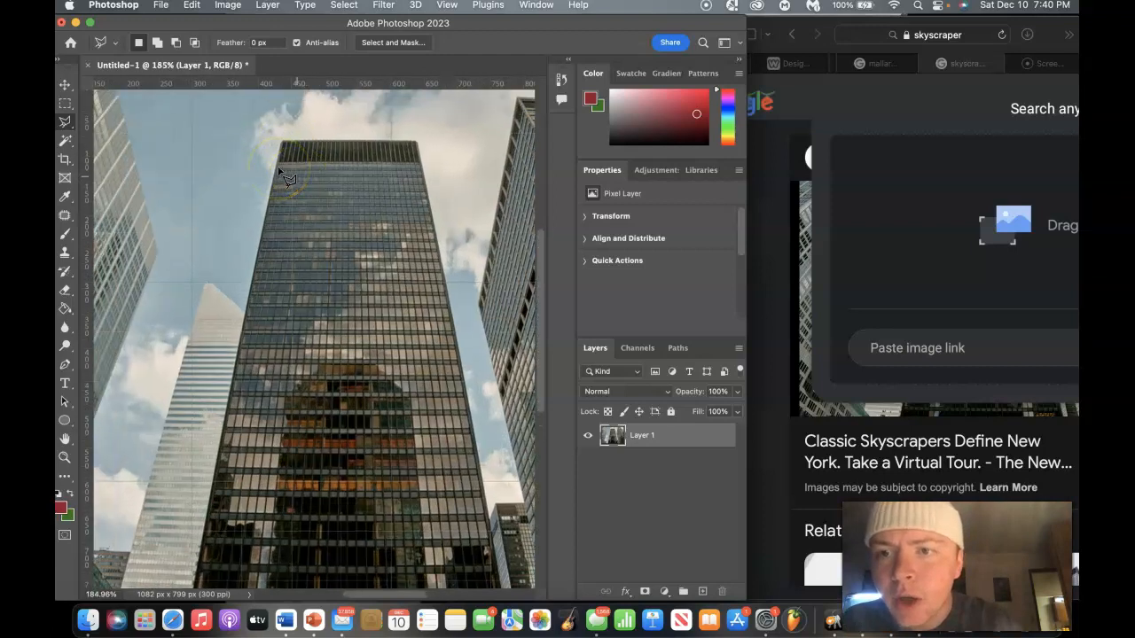
{"action": "scroll", "coordinate": [301, 173], "scroll_direction": "up", "scroll_amount": 2}
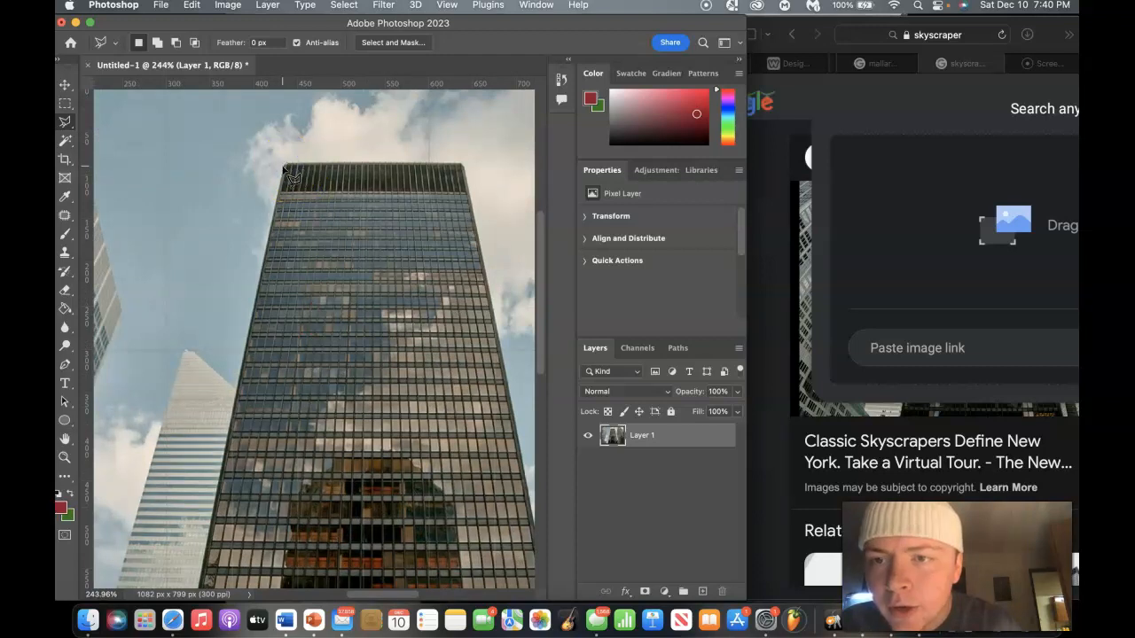
{"action": "scroll", "coordinate": [265, 241], "scroll_direction": "down", "scroll_amount": 5}
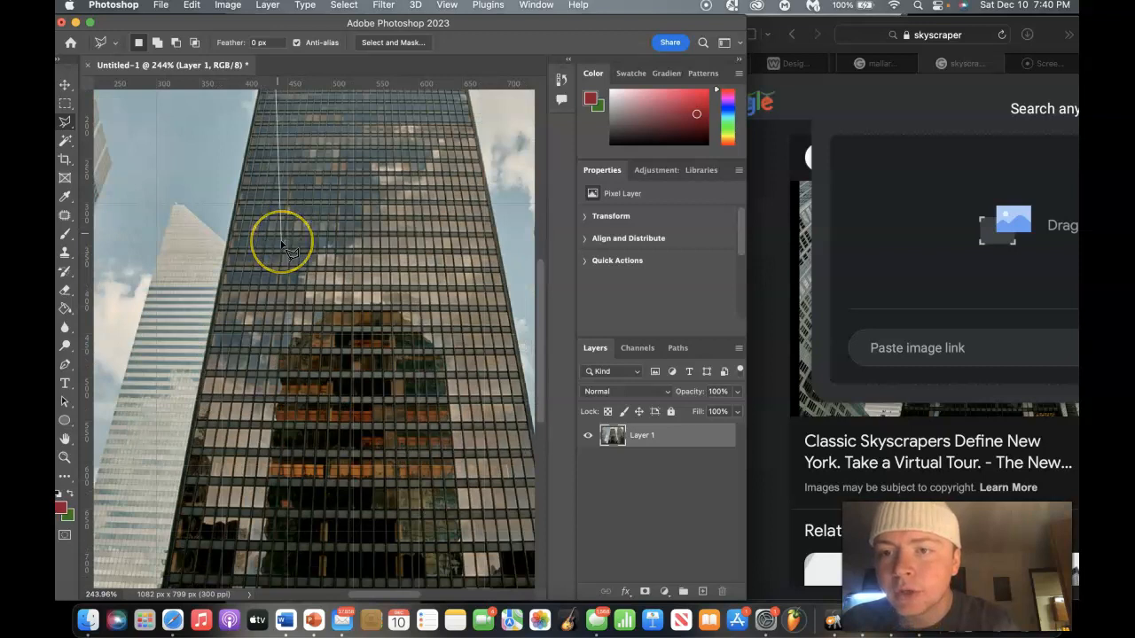
{"action": "scroll", "coordinate": [282, 241], "scroll_direction": "down", "scroll_amount": 5}
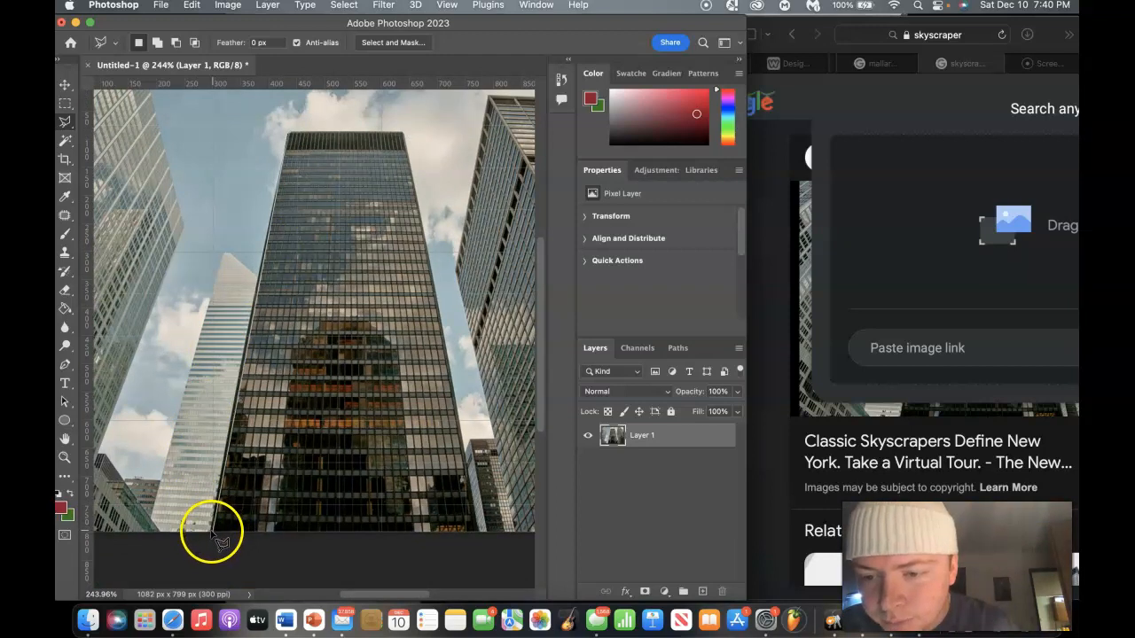
{"action": "left_click", "coordinate": [192, 460]}
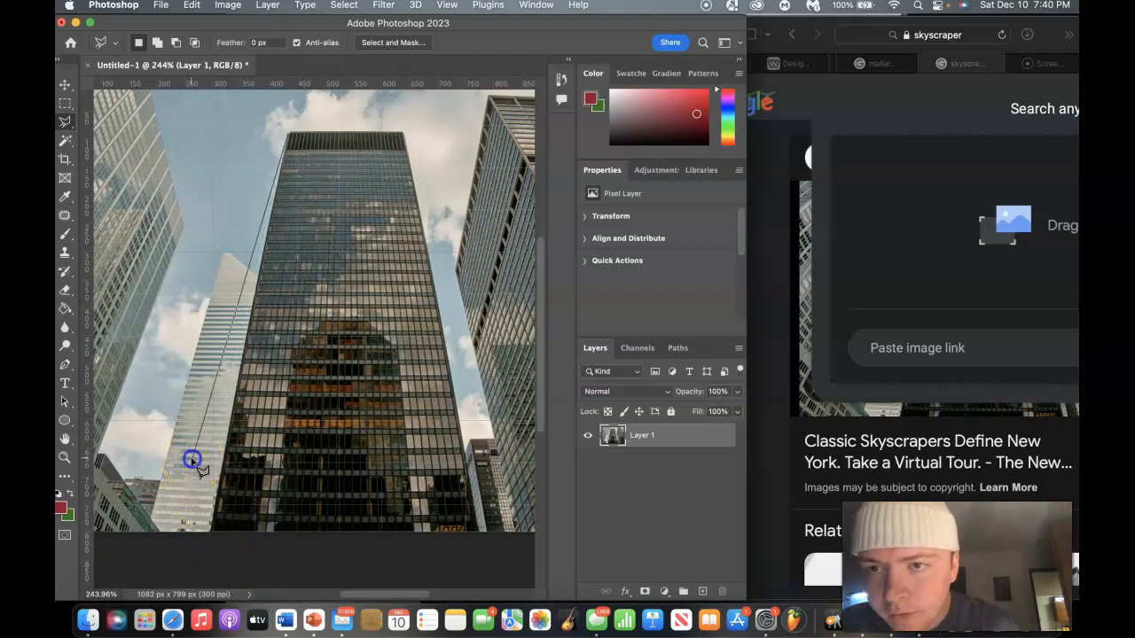
{"action": "left_click", "coordinate": [228, 304]}
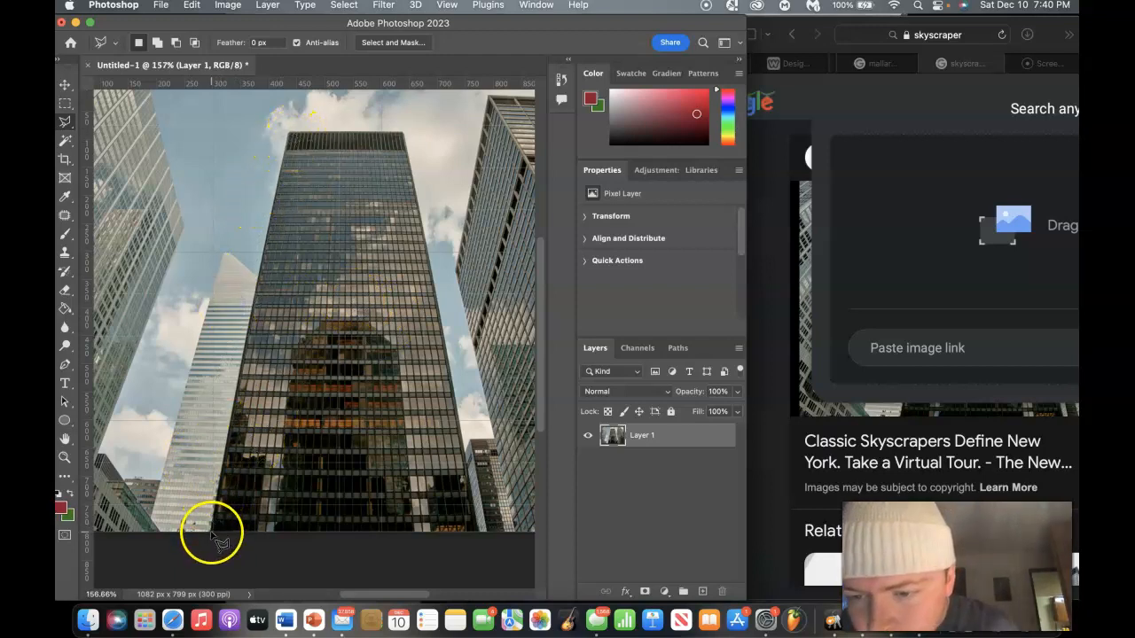
{"action": "left_click", "coordinate": [204, 458]}
{"action": "left_click", "coordinate": [496, 223]}
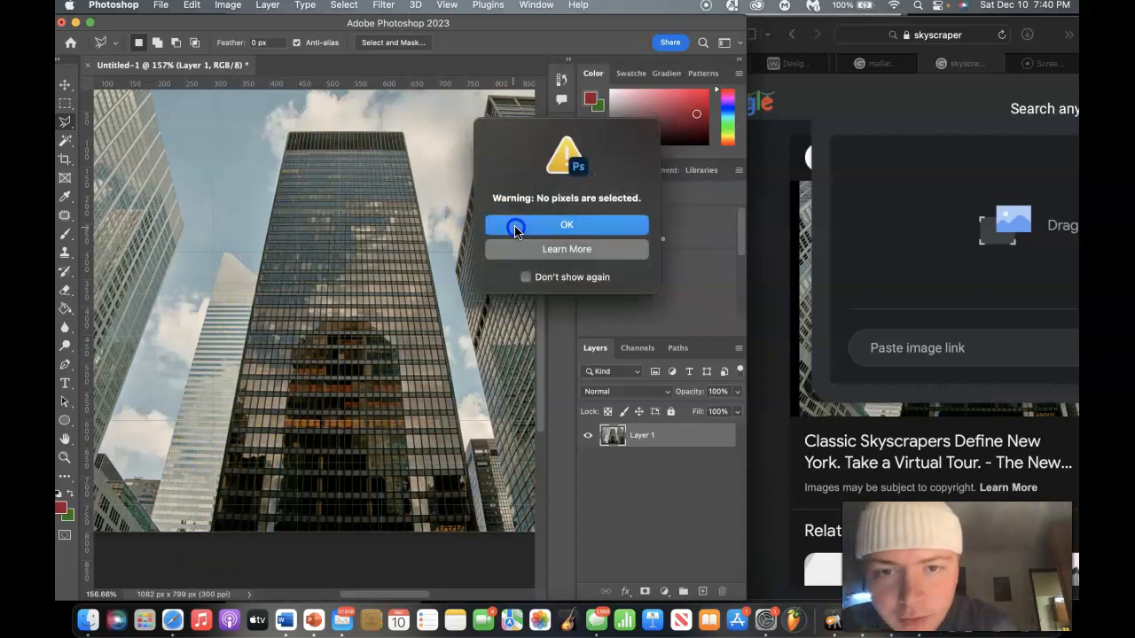
- Start a Polygonal Lasso outline at the central skyscraper's lower-left corner and try out segments across its facade
{"action": "scroll", "coordinate": [204, 545], "scroll_direction": "up", "scroll_amount": 3}
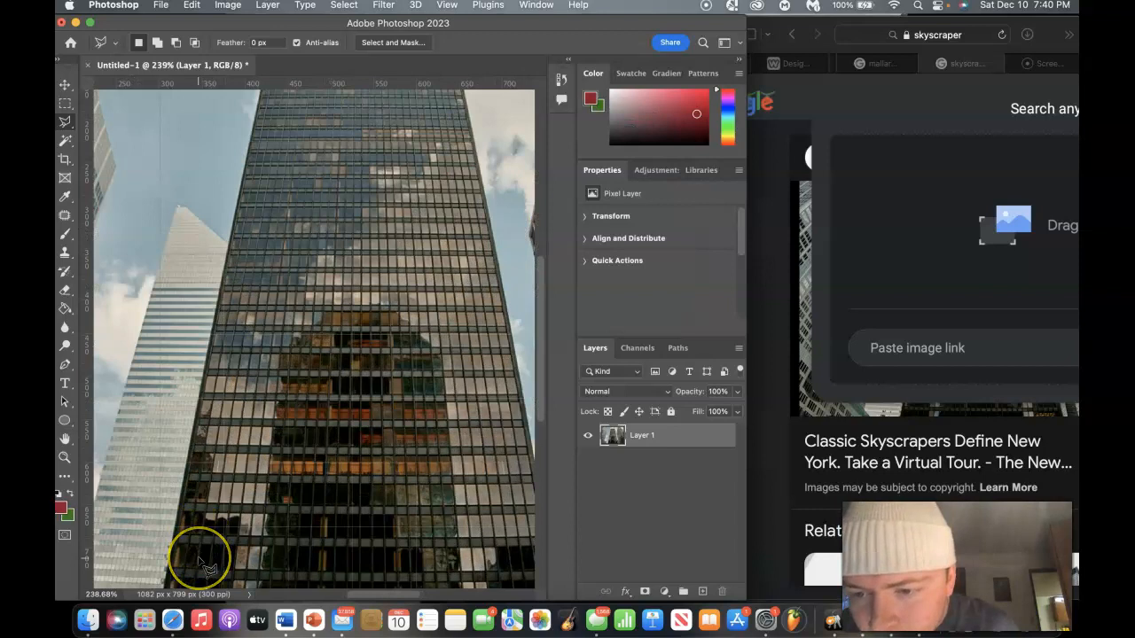
{"action": "scroll", "coordinate": [204, 558], "scroll_direction": "down", "scroll_amount": 3}
{"action": "left_click", "coordinate": [177, 392]}
{"action": "left_click", "coordinate": [186, 380]}
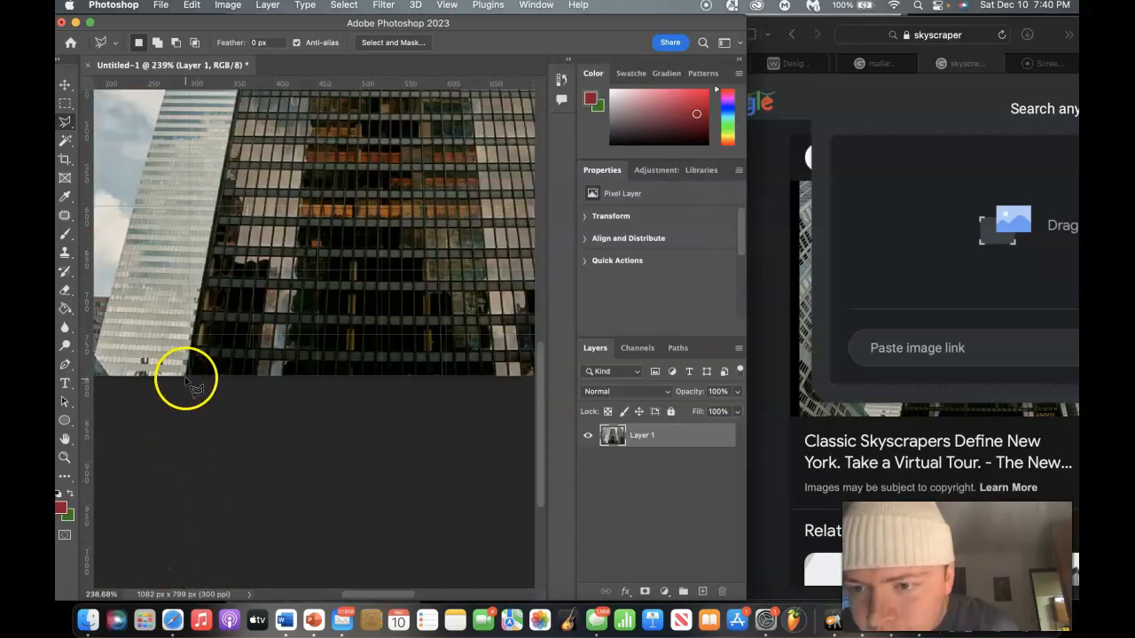
{"action": "left_click", "coordinate": [184, 311]}
{"action": "left_click", "coordinate": [209, 293]}
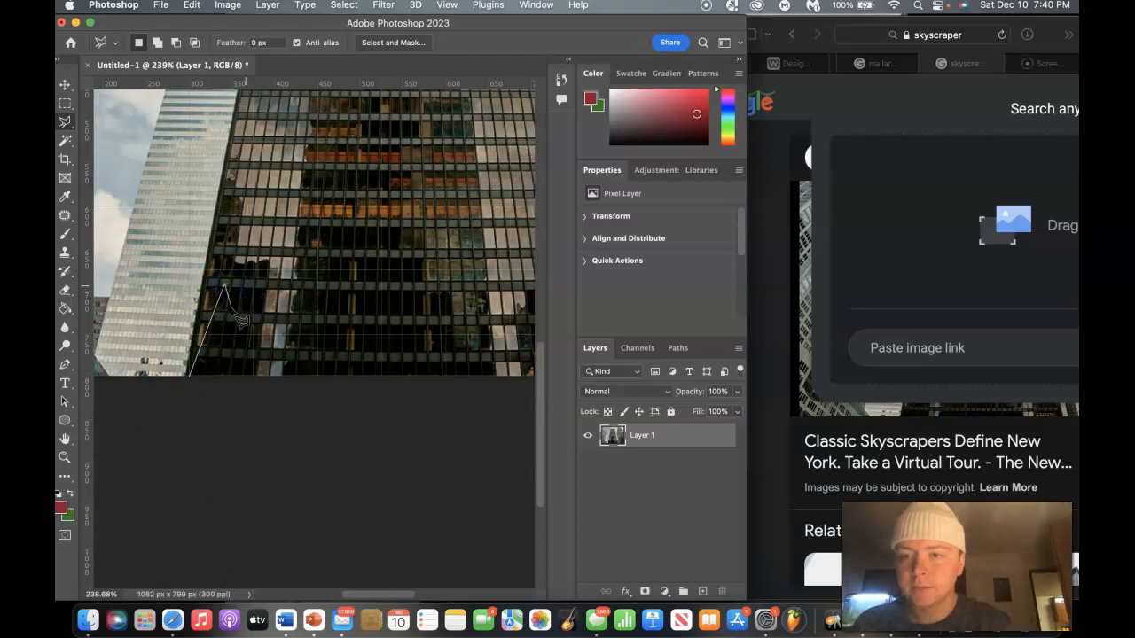
{"action": "left_click", "coordinate": [326, 266]}
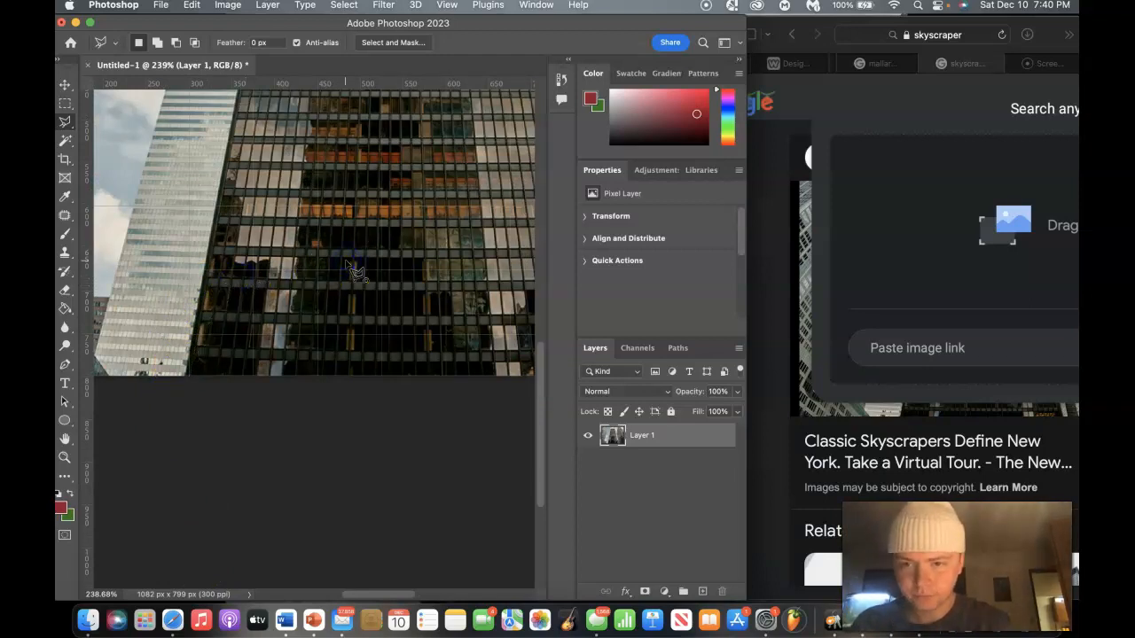
- Complete the Polygonal Lasso outline around the central skyscraper, following its roofline and lower-right corner, and close it into a selection
{"action": "scroll", "coordinate": [355, 271], "scroll_direction": "down", "scroll_amount": 3}
{"action": "left_click", "coordinate": [463, 164]}
{"action": "scroll", "coordinate": [481, 240], "scroll_direction": "down", "scroll_amount": 2}
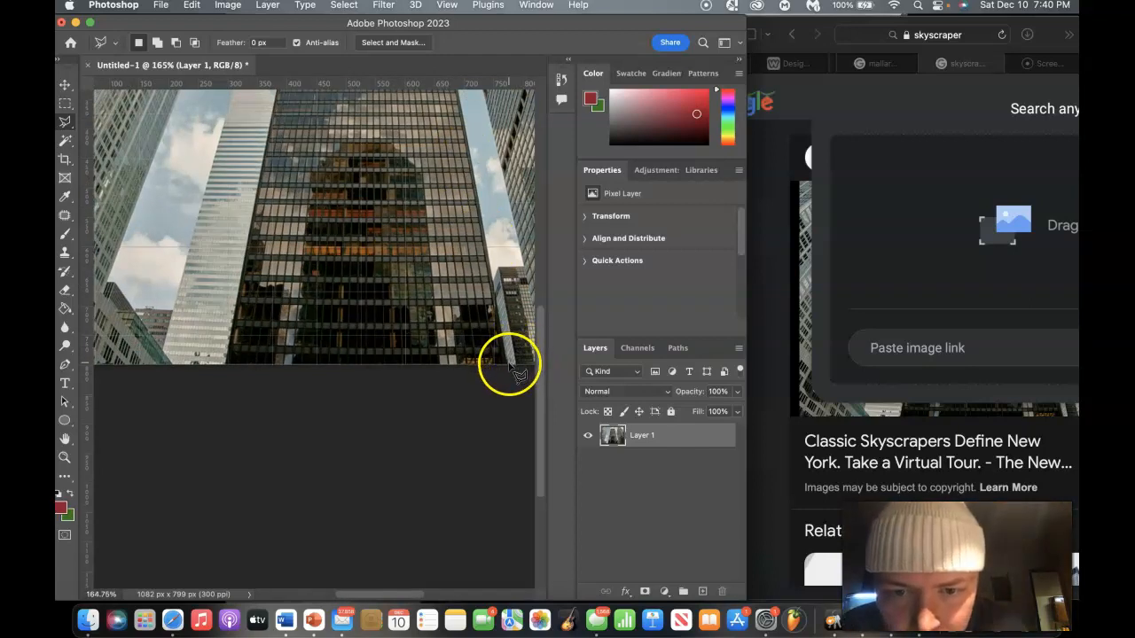
{"action": "left_click", "coordinate": [488, 217]}
{"action": "scroll", "coordinate": [492, 226], "scroll_direction": "down", "scroll_amount": 2}
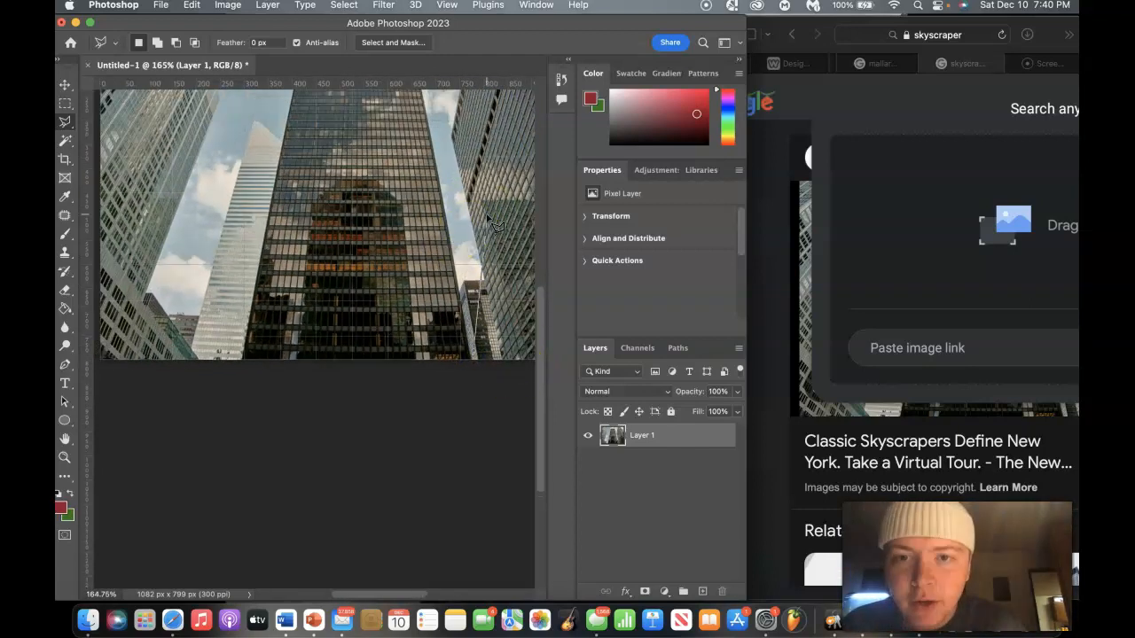
{"action": "left_click", "coordinate": [483, 220]}
{"action": "scroll", "coordinate": [488, 229], "scroll_direction": "down", "scroll_amount": 1}
{"action": "scroll", "coordinate": [479, 222], "scroll_direction": "up", "scroll_amount": 5}
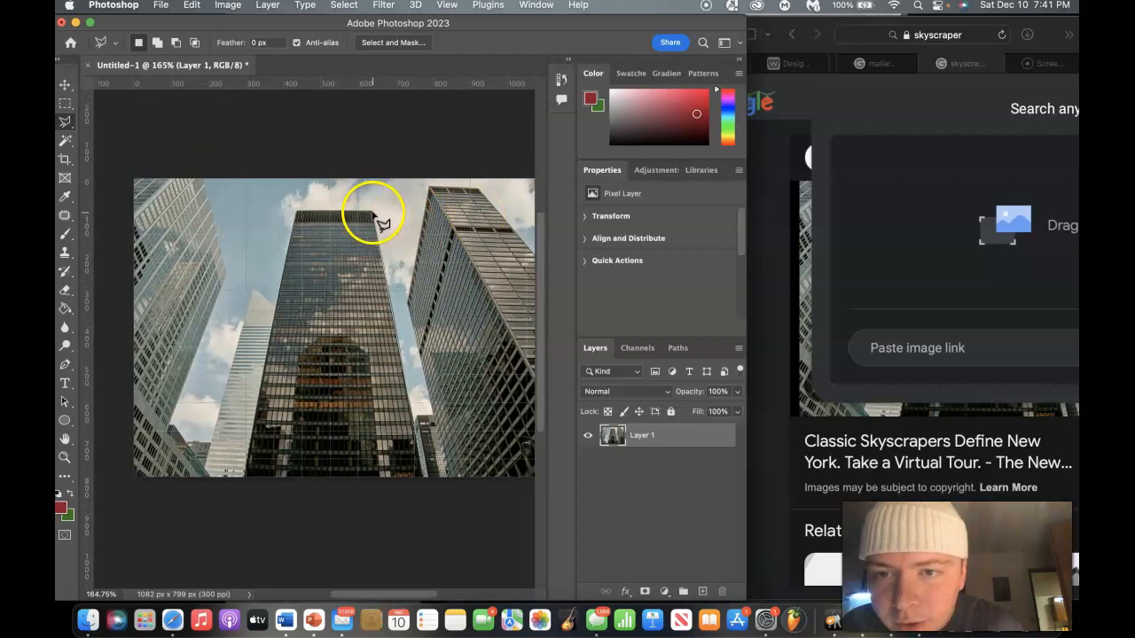
{"action": "left_click", "coordinate": [372, 213]}
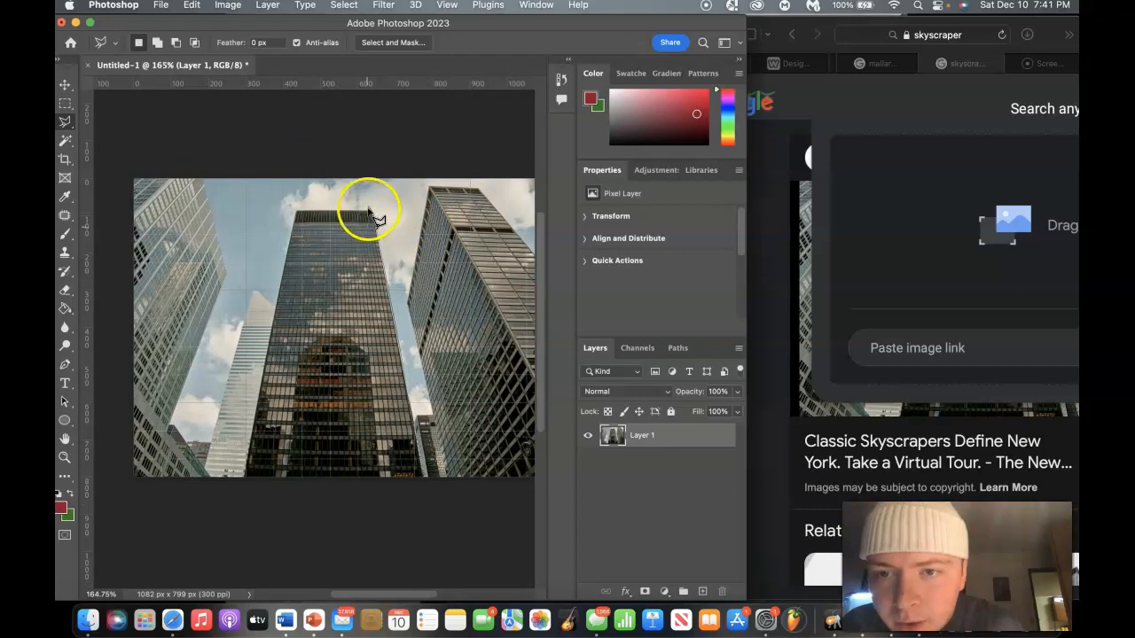
{"action": "scroll", "coordinate": [369, 199], "scroll_direction": "up", "scroll_amount": 2}
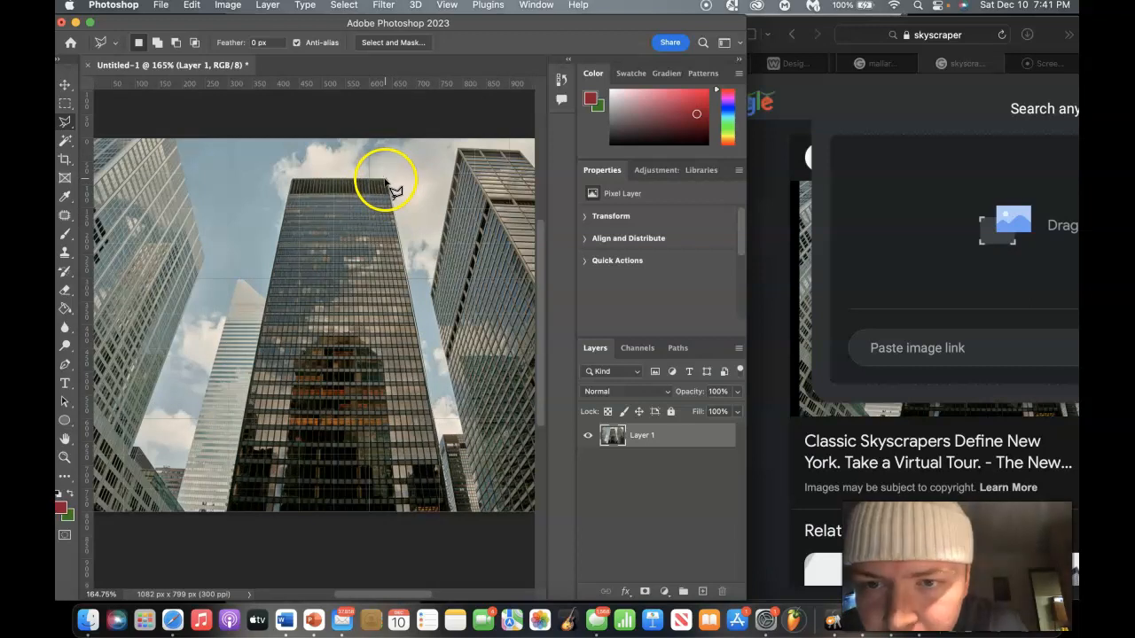
{"action": "left_click", "coordinate": [386, 180]}
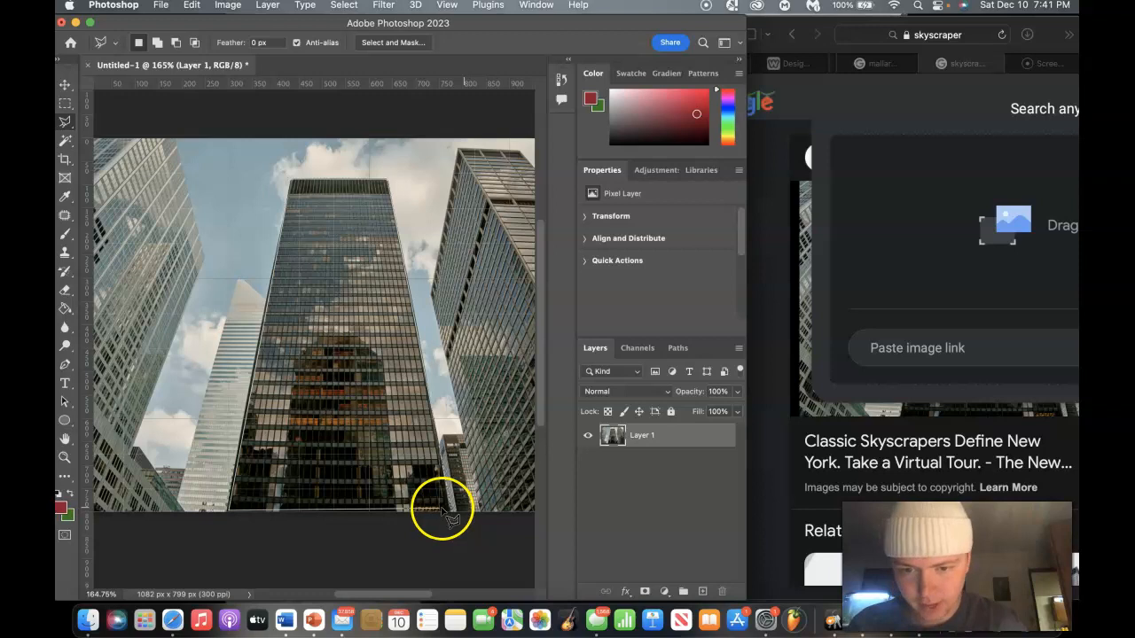
{"action": "left_click", "coordinate": [451, 513]}
{"action": "scroll", "coordinate": [399, 400], "scroll_direction": "down", "scroll_amount": 2}
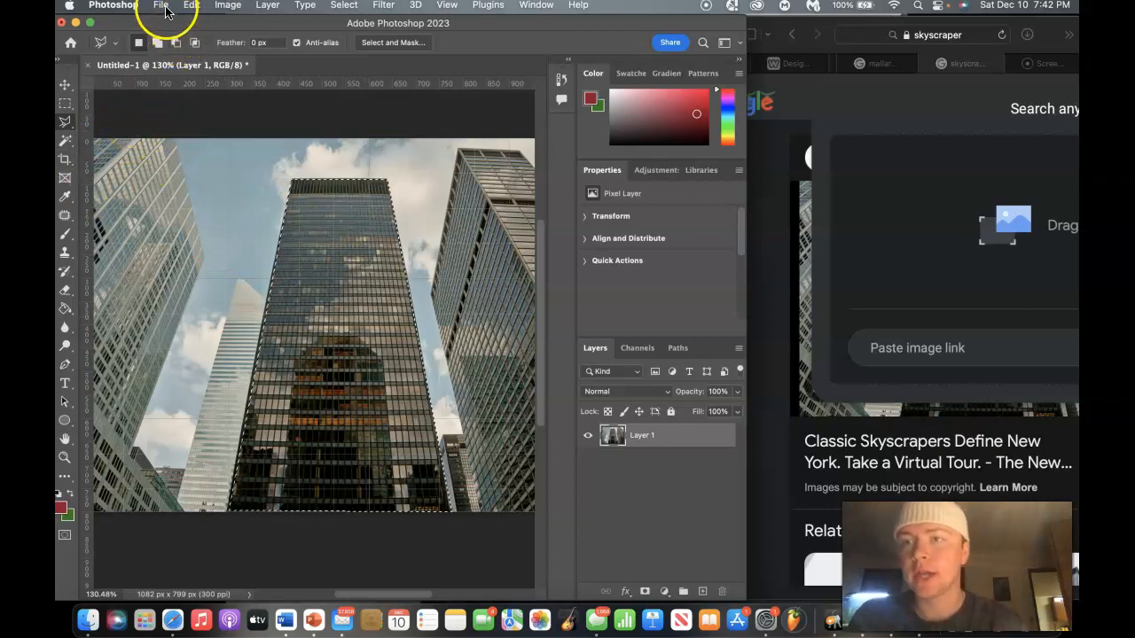
{"action": "left_click", "coordinate": [228, 6]}
{"action": "mouse_move", "coordinate": [236, 44]}
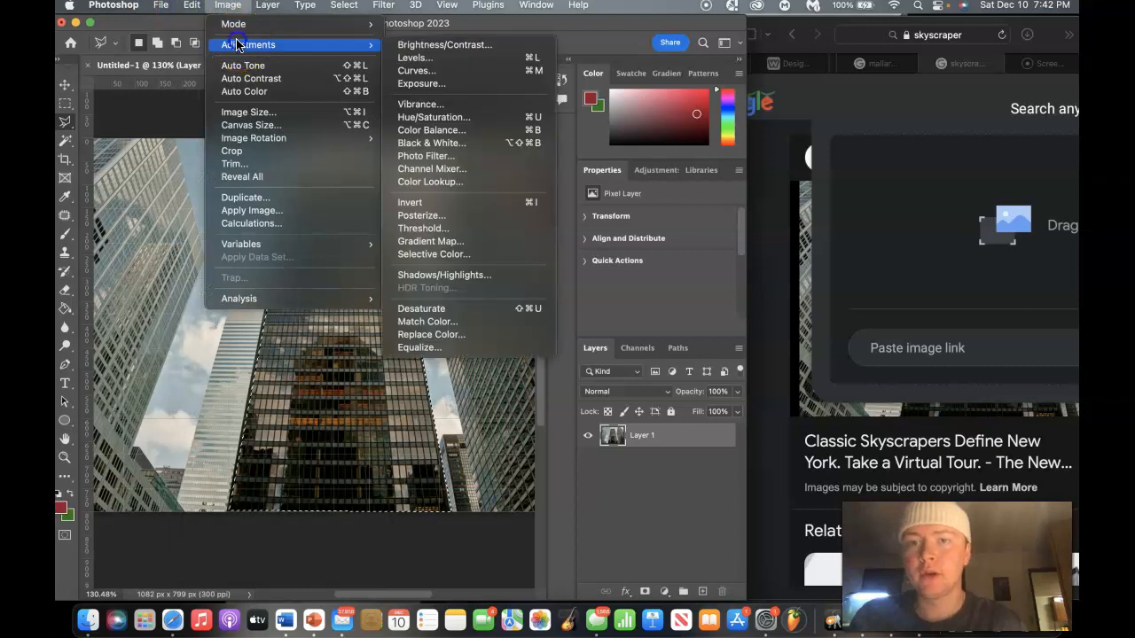
{"action": "left_click", "coordinate": [429, 45]}
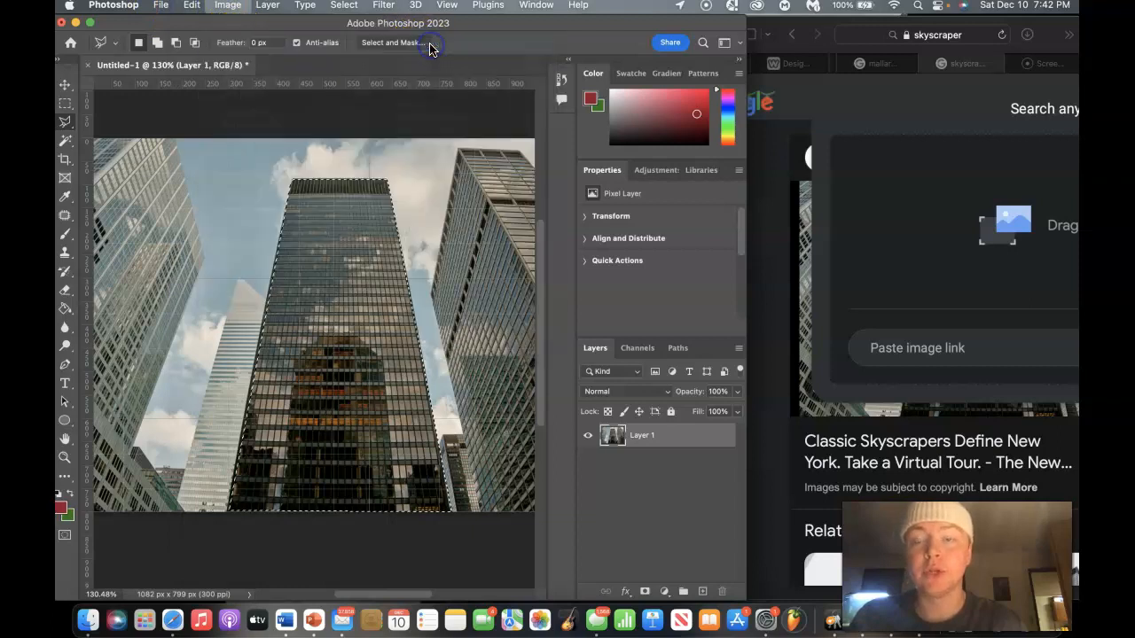
{"action": "mouse_move", "coordinate": [531, 201]}
{"action": "left_mouse_down"}
{"action": "mouse_move", "coordinate": [616, 219]}
{"action": "mouse_move", "coordinate": [537, 195]}
{"action": "mouse_move", "coordinate": [577, 193]}
{"action": "mouse_move", "coordinate": [594, 204]}
{"action": "mouse_move", "coordinate": [509, 193]}
{"action": "mouse_move", "coordinate": [533, 202]}
{"action": "left_mouse_up"}
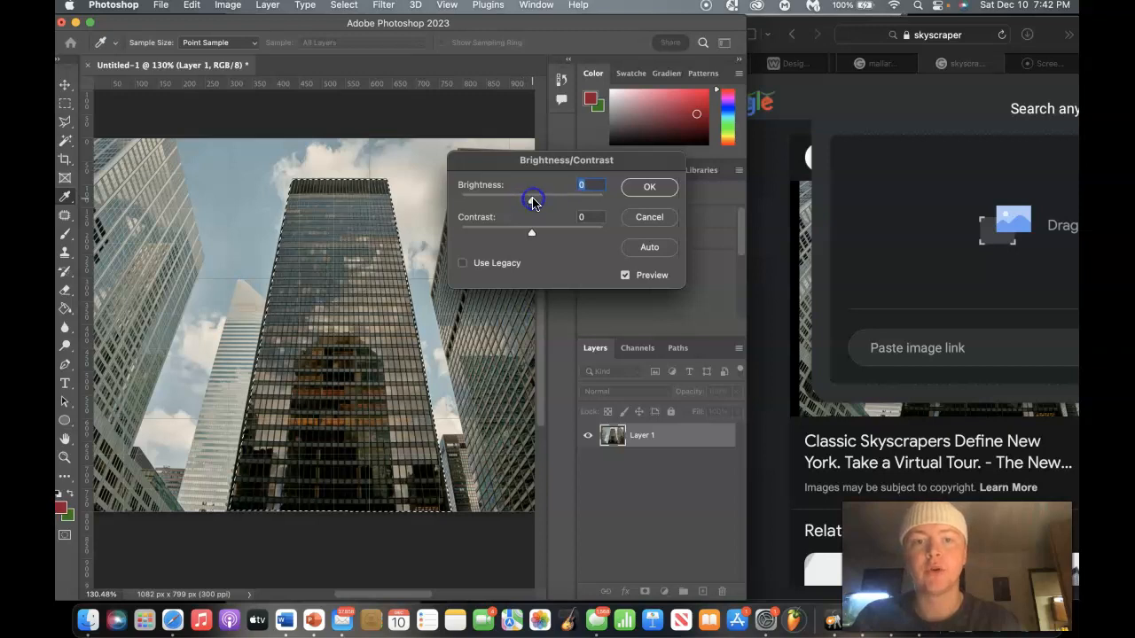
{"action": "left_click", "coordinate": [651, 186]}
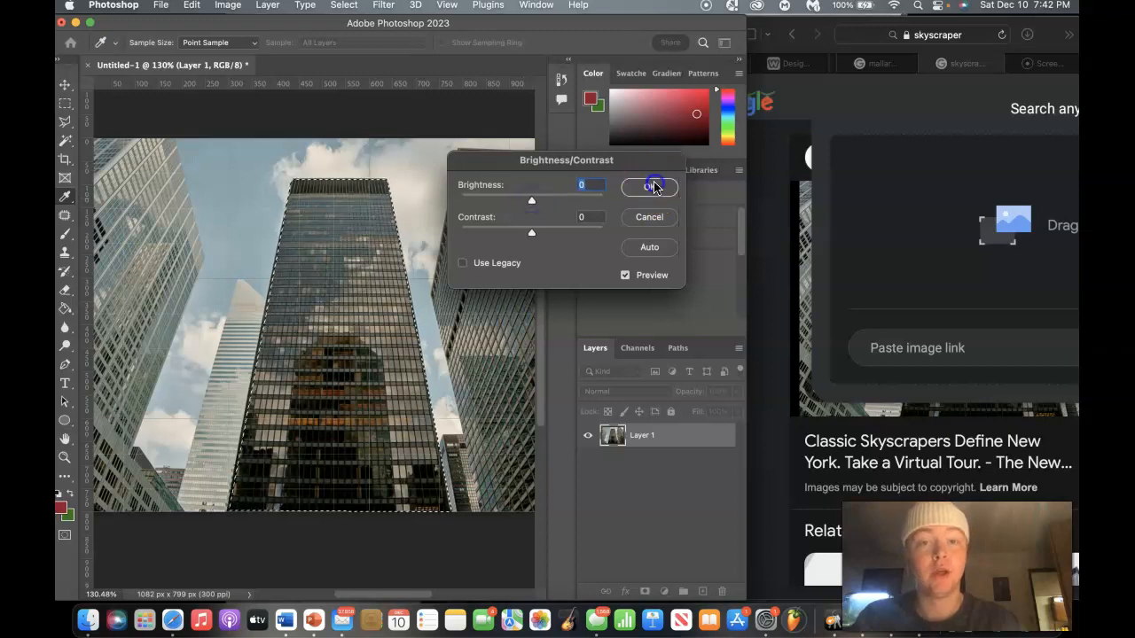
- Invert the skyscraper selection and delete everything around the building, leaving the tower on transparency
{"action": "right_click", "coordinate": [339, 216]}
{"action": "left_click", "coordinate": [384, 242]}
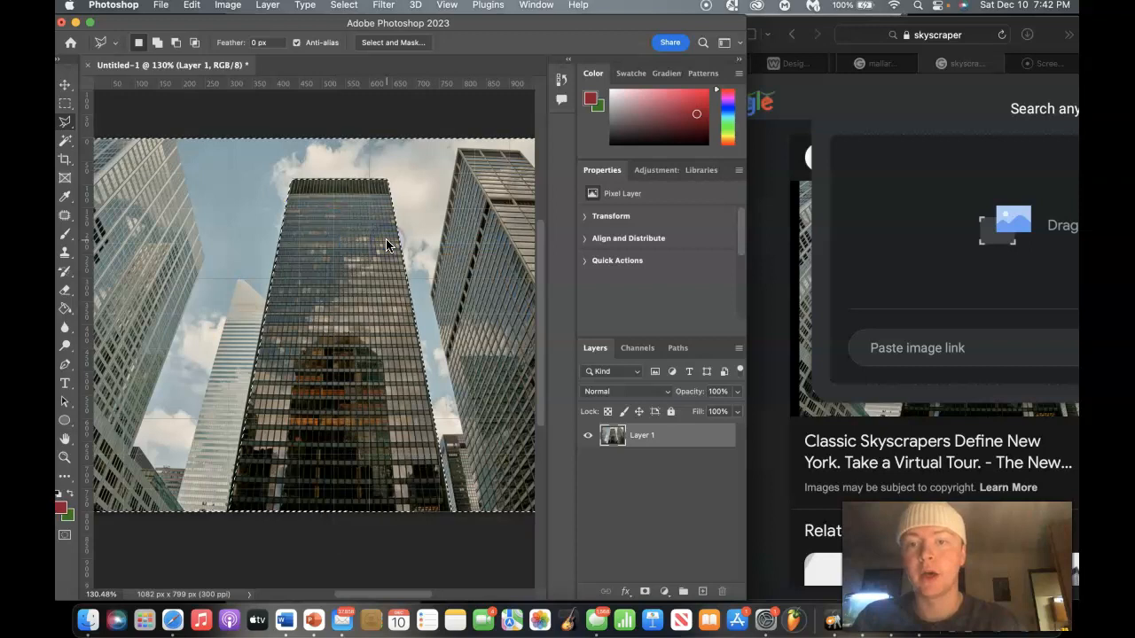
{"action": "key", "text": "Delete"}
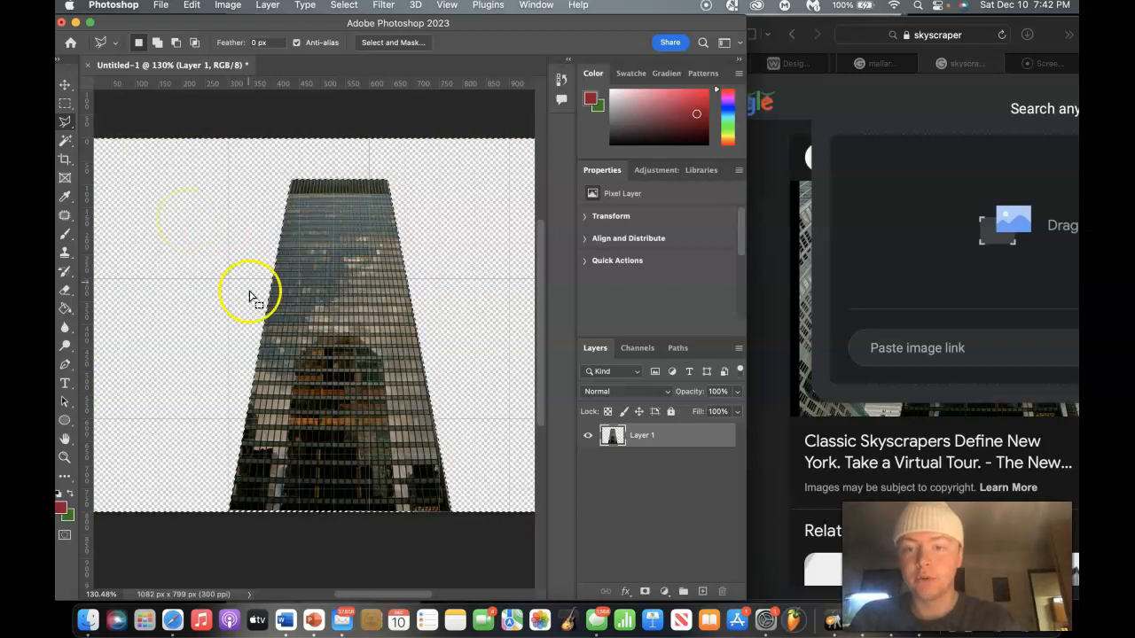
- Move the cut-out skyscraper around the canvas with the Move tool, ending slightly left of its original position
{"action": "left_click", "coordinate": [66, 89]}
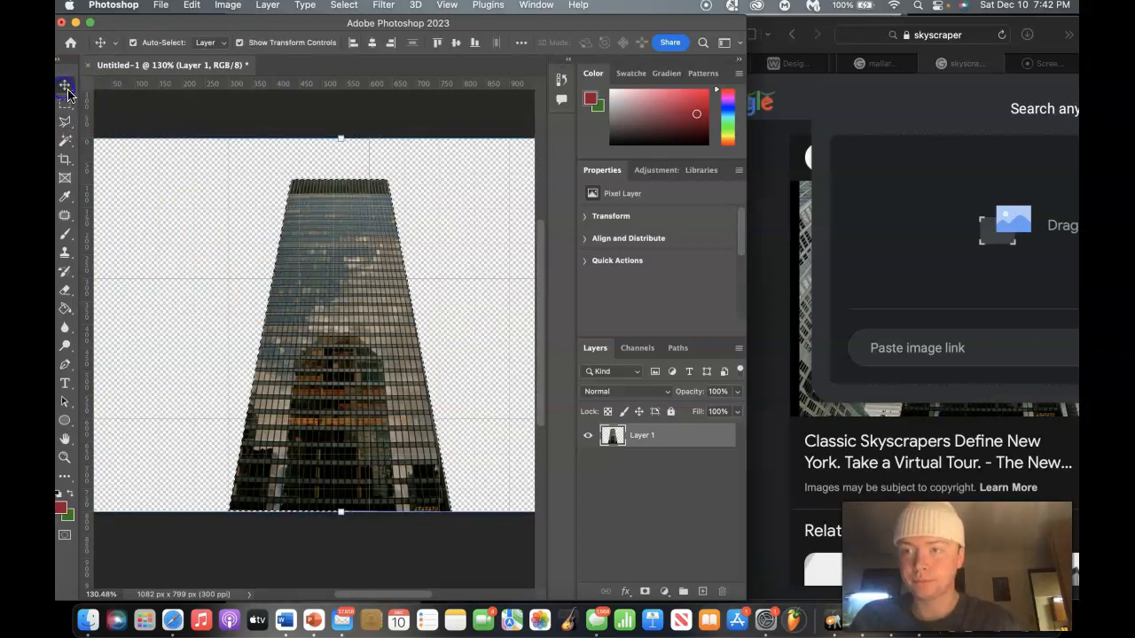
{"action": "mouse_move", "coordinate": [336, 304]}
{"action": "left_mouse_down"}
{"action": "mouse_move", "coordinate": [254, 246]}
{"action": "mouse_move", "coordinate": [218, 325]}
{"action": "mouse_move", "coordinate": [370, 277]}
{"action": "mouse_move", "coordinate": [350, 287]}
{"action": "left_mouse_up"}
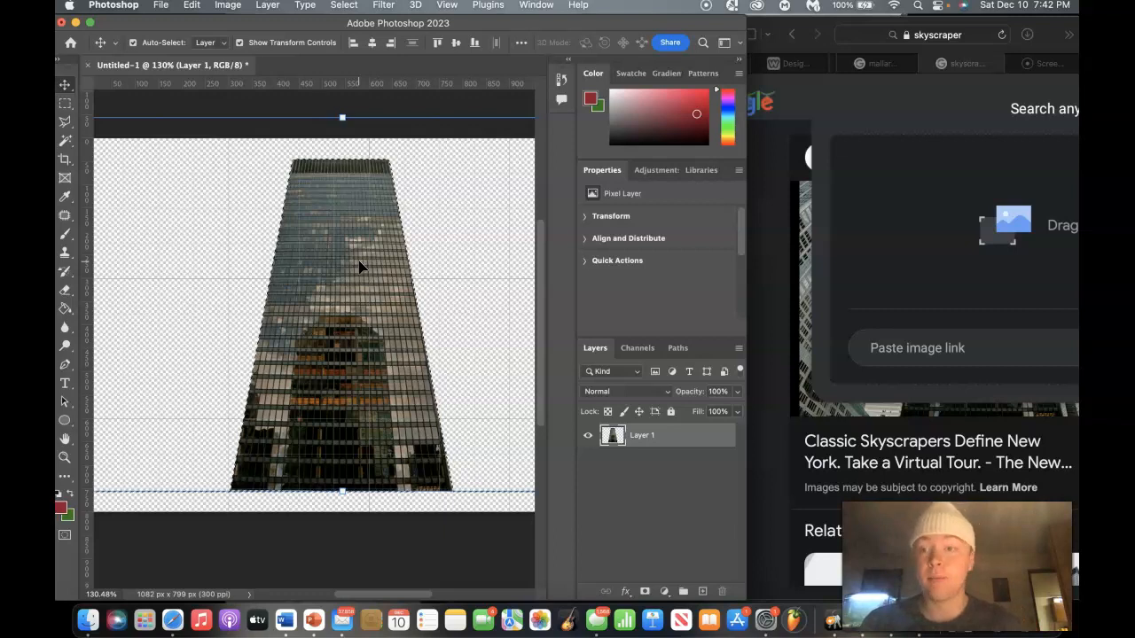
{"action": "left_click", "coordinate": [358, 286]}
{"action": "left_click_drag", "start_coordinate": [359, 286], "coordinate": [328, 287]}
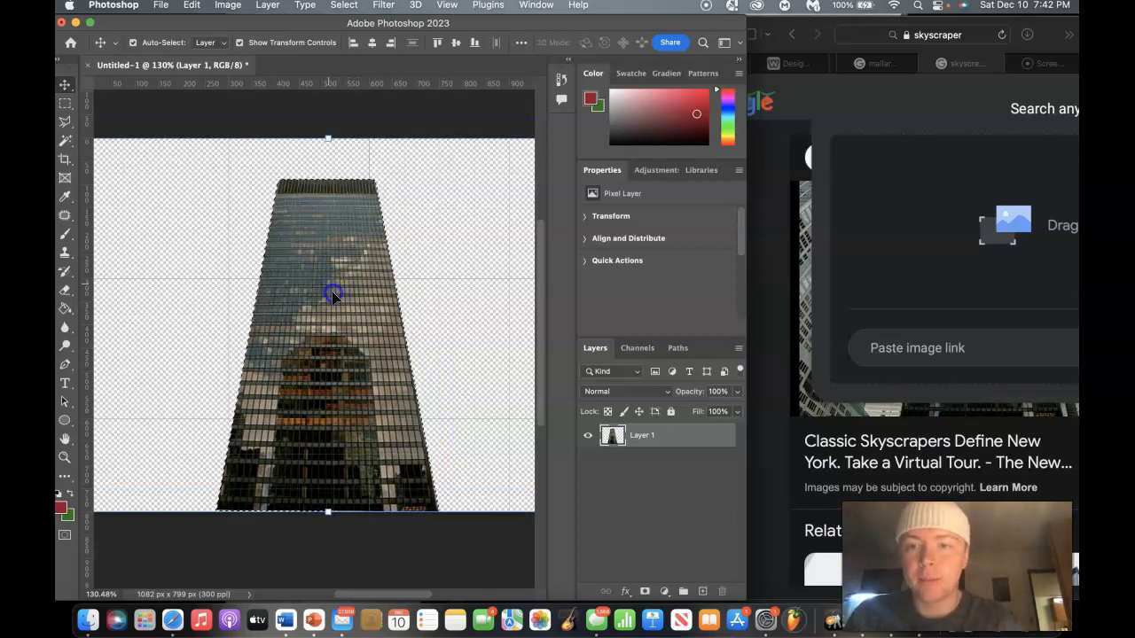
{"action": "right_click", "coordinate": [333, 294]}
{"action": "left_click", "coordinate": [345, 303]}
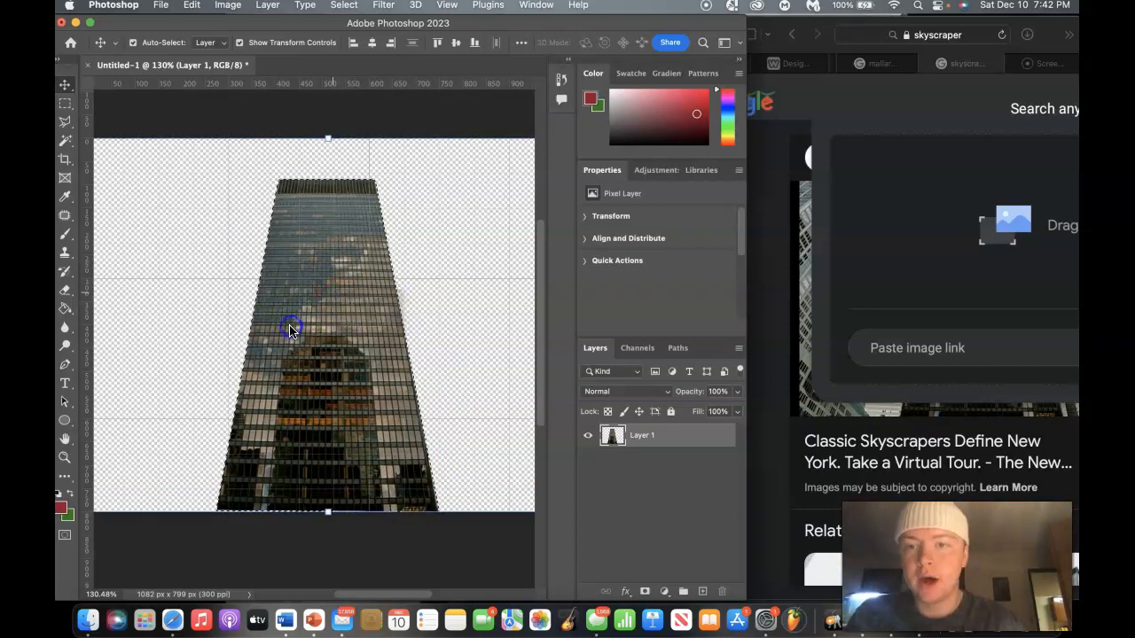
{"action": "right_click", "coordinate": [249, 211]}
{"action": "left_click", "coordinate": [231, 254]}
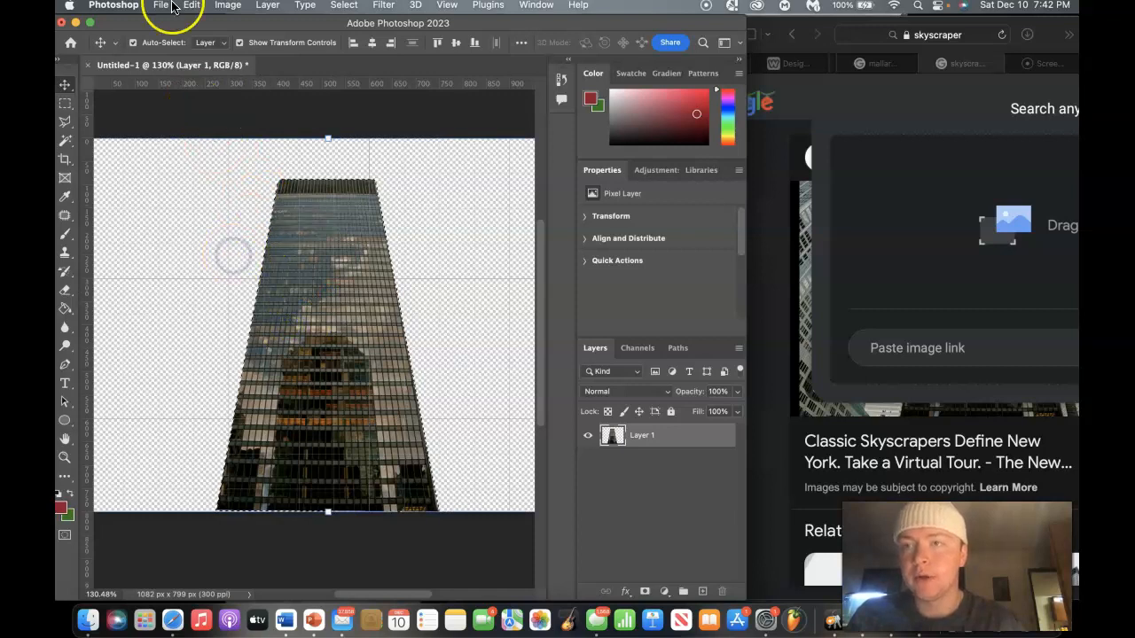
- Undo the moves, the deletion and the inverted selection step by step until the full skyscraper photo is restored
{"action": "left_click", "coordinate": [161, 6]}
{"action": "left_click", "coordinate": [191, 24]}
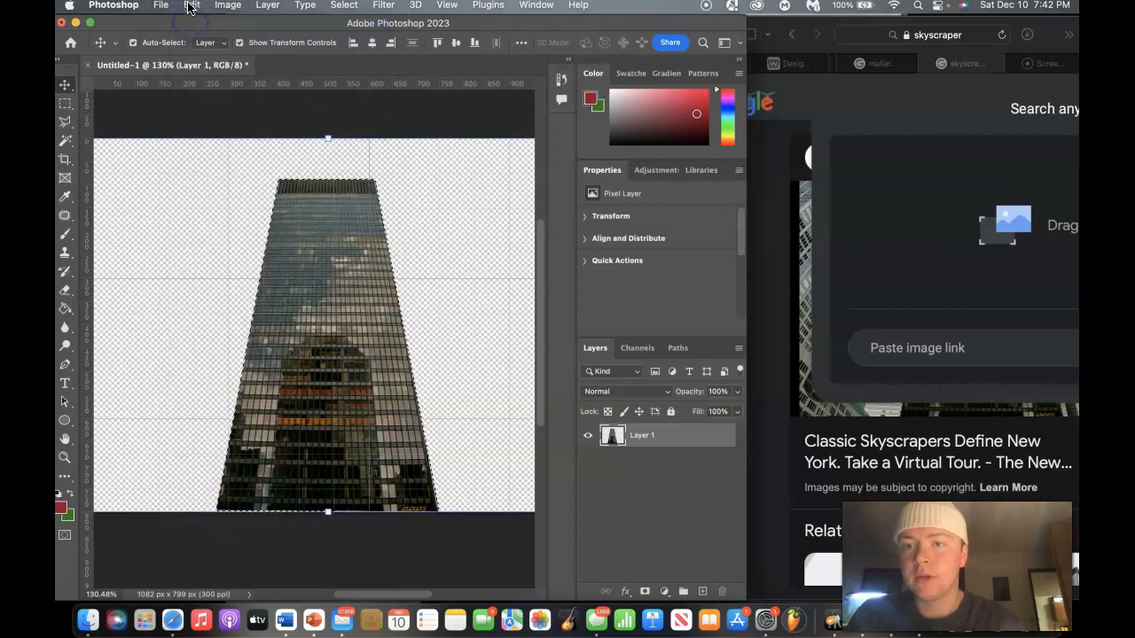
{"action": "left_click", "coordinate": [189, 6]}
{"action": "left_click", "coordinate": [191, 24]}
{"action": "left_click", "coordinate": [191, 6]}
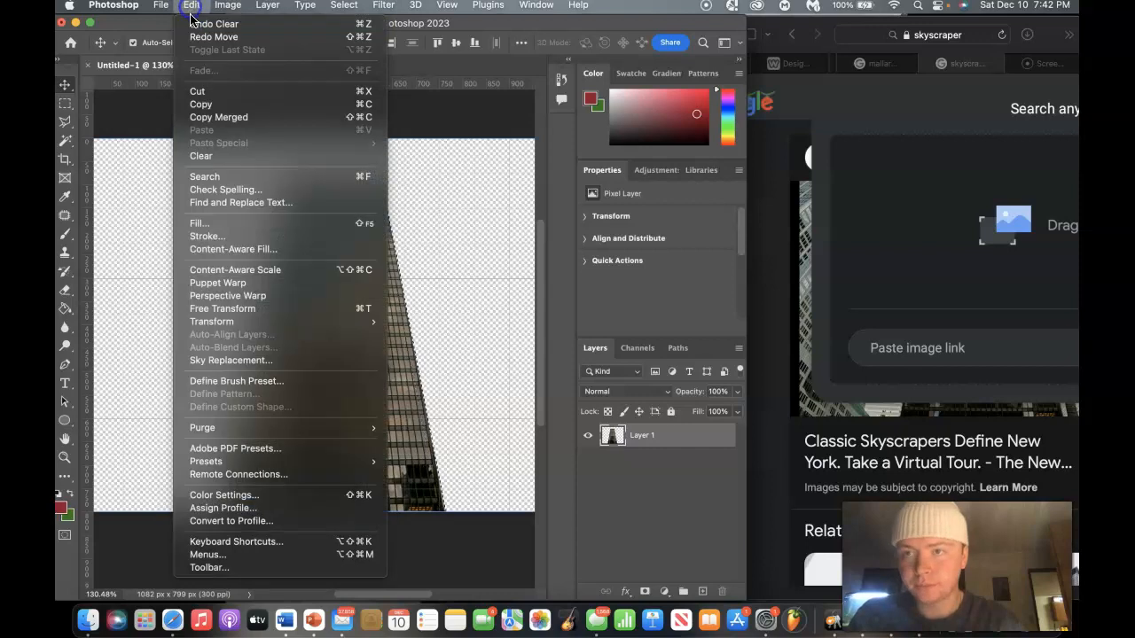
{"action": "left_click", "coordinate": [191, 24]}
{"action": "left_click", "coordinate": [193, 6]}
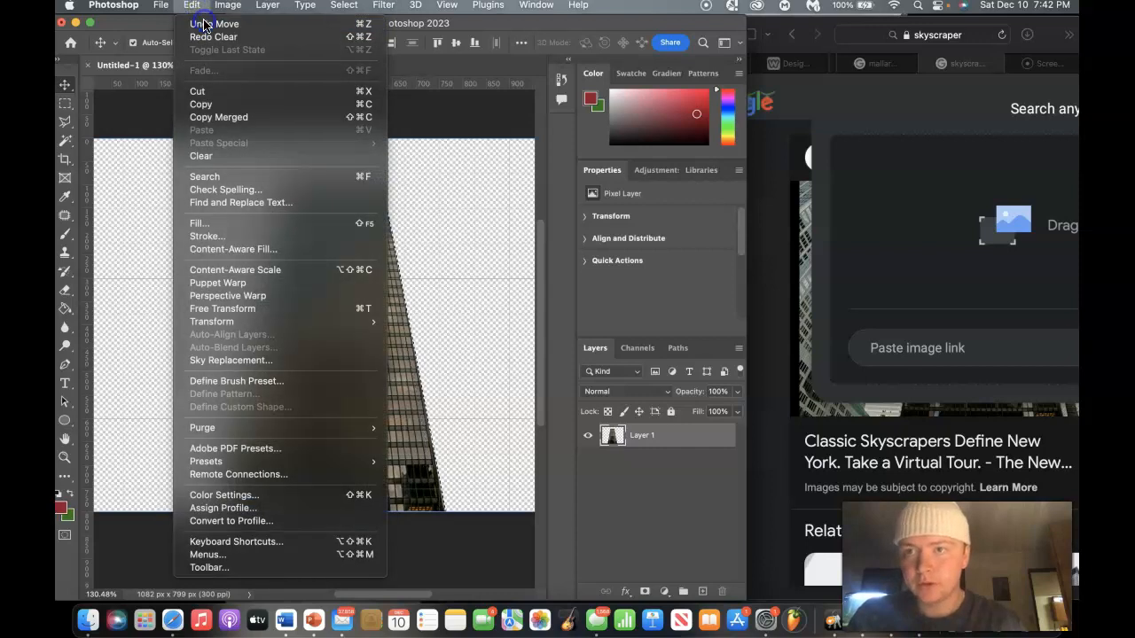
{"action": "left_click", "coordinate": [203, 24]}
{"action": "left_click", "coordinate": [190, 6]}
{"action": "left_click", "coordinate": [192, 24]}
{"action": "left_click", "coordinate": [190, 7]}
- Deselect the central skyscraper
{"action": "left_click", "coordinate": [162, 201]}
{"action": "left_click", "coordinate": [259, 280]}
{"action": "left_click", "coordinate": [314, 282]}
{"action": "left_click", "coordinate": [242, 265]}
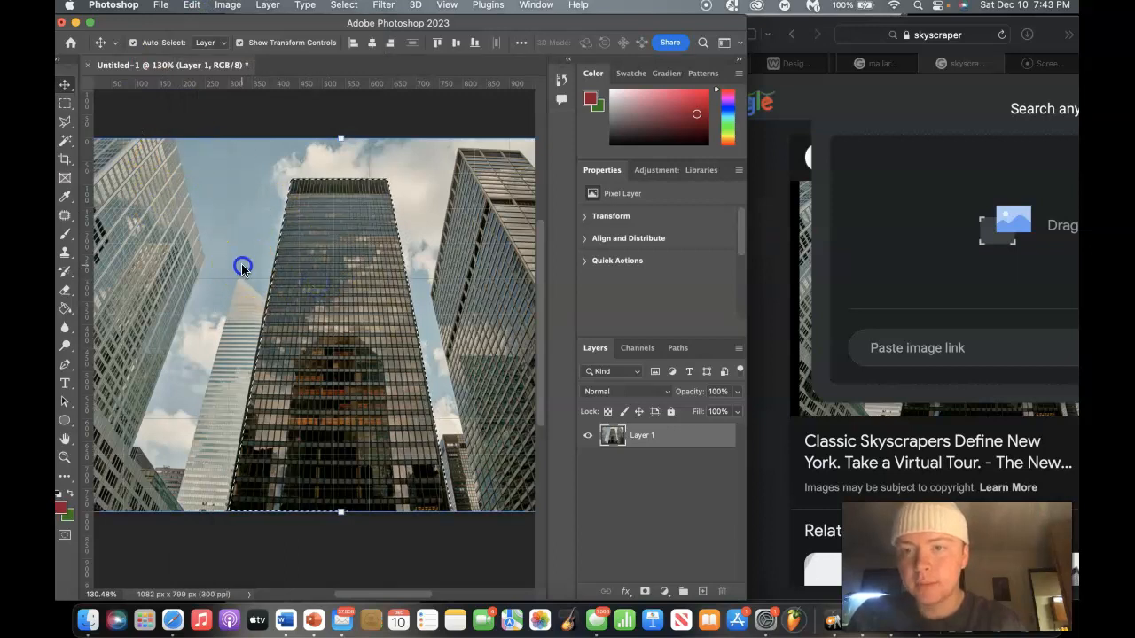
{"action": "right_click", "coordinate": [242, 265]}
{"action": "left_click", "coordinate": [280, 368]}
{"action": "key", "text": "shift+super+i"}
{"action": "key", "text": "super+d"}
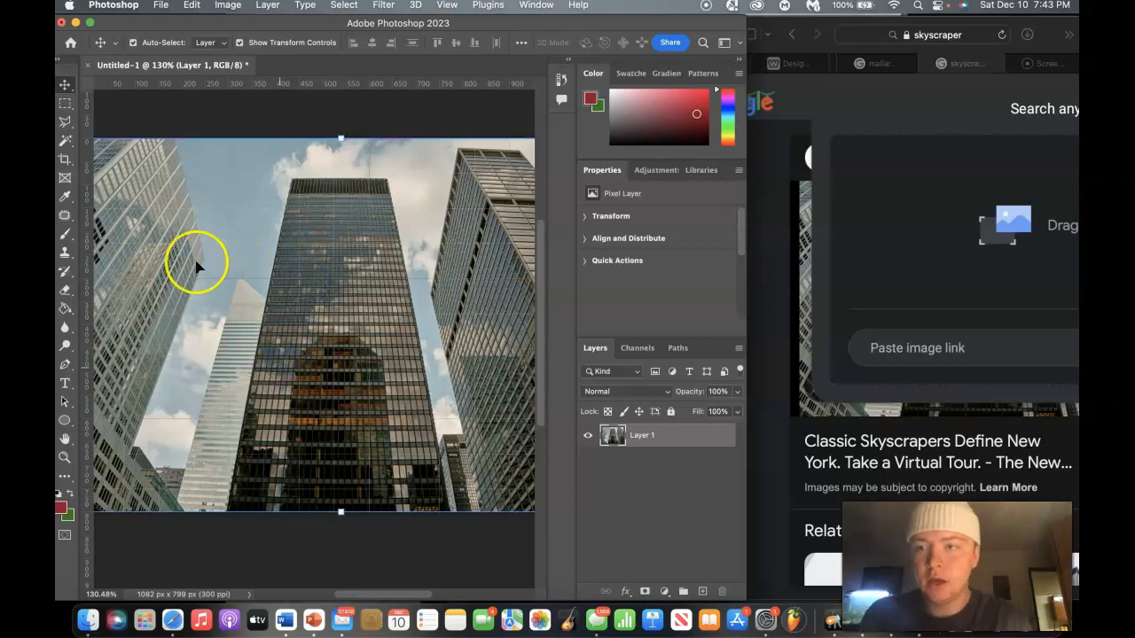
- Switch to the freehand Lasso tool and try tracing the central skyscraper's left edge from its lower corner upward
{"action": "left_click", "coordinate": [67, 123]}
{"action": "left_click_drag", "start_coordinate": [67, 123], "coordinate": [106, 118]}
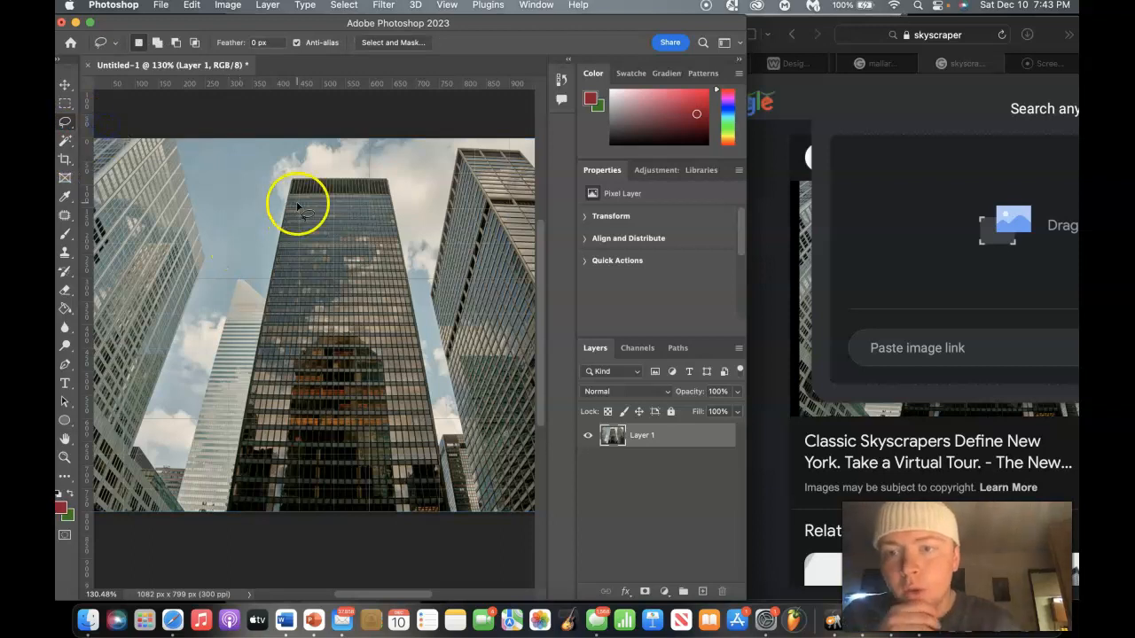
{"action": "scroll", "coordinate": [307, 186], "scroll_direction": "up", "scroll_amount": 3}
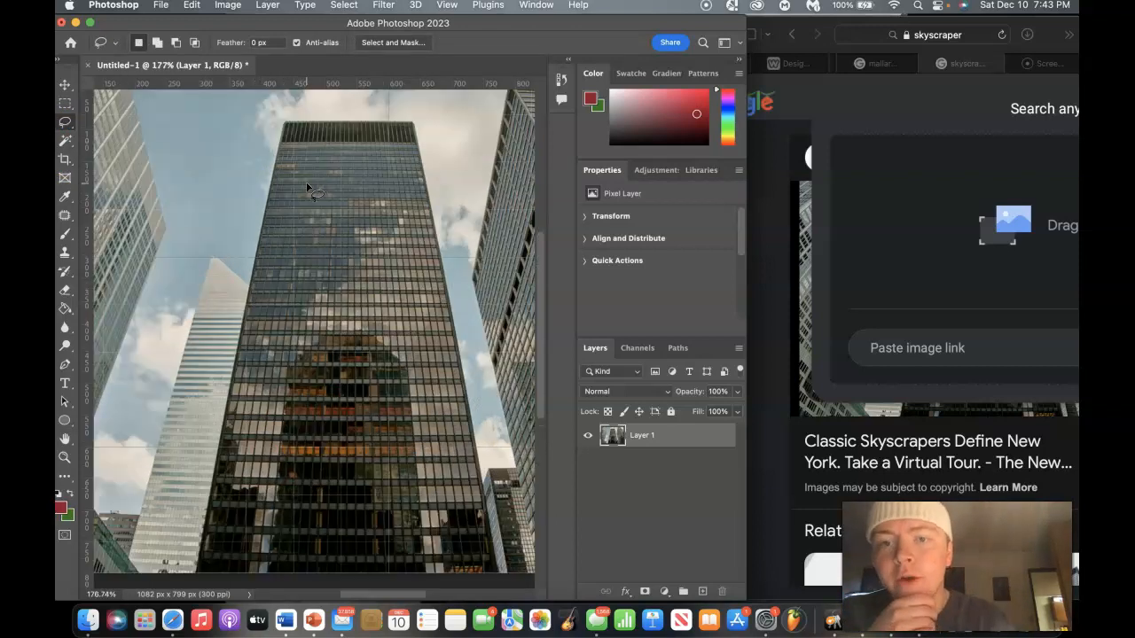
{"action": "scroll", "coordinate": [306, 184], "scroll_direction": "up", "scroll_amount": 3}
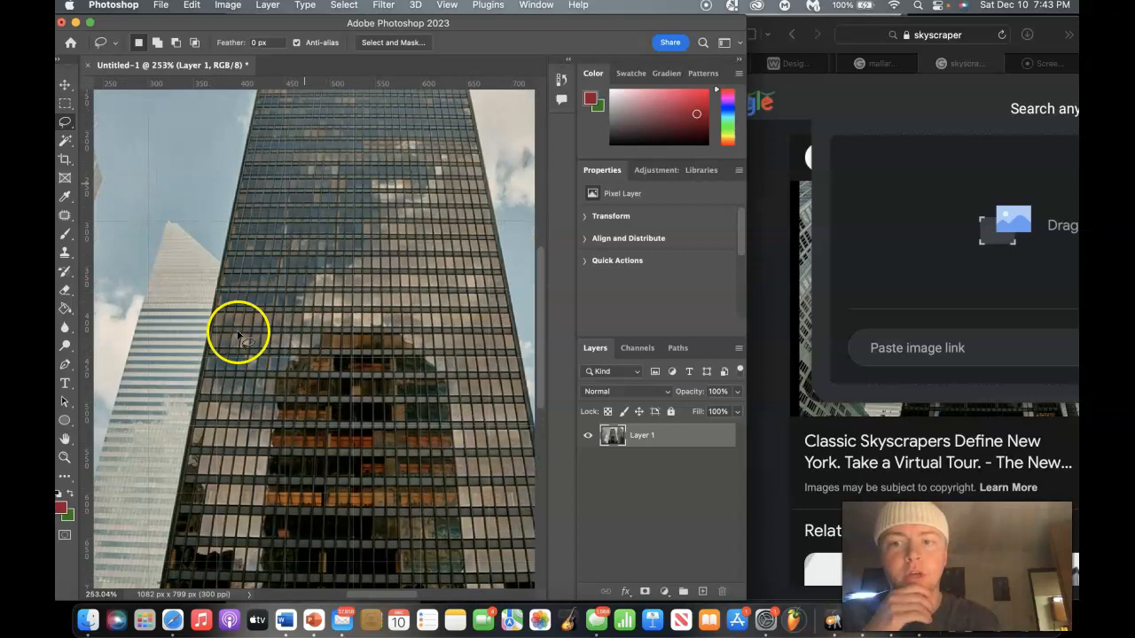
{"action": "scroll", "coordinate": [235, 350], "scroll_direction": "down", "scroll_amount": 3}
{"action": "scroll", "coordinate": [236, 351], "scroll_direction": "left", "scroll_amount": 3}
{"action": "mouse_move", "coordinate": [238, 351]}
{"action": "left_mouse_down"}
{"action": "mouse_move", "coordinate": [265, 362]}
{"action": "mouse_move", "coordinate": [206, 458]}
{"action": "mouse_move", "coordinate": [219, 477]}
{"action": "mouse_move", "coordinate": [218, 534]}
{"action": "mouse_move", "coordinate": [278, 453]}
{"action": "mouse_move", "coordinate": [218, 538]}
{"action": "mouse_move", "coordinate": [230, 482]}
{"action": "mouse_move", "coordinate": [222, 535]}
{"action": "left_mouse_up"}
{"action": "left_click", "coordinate": [563, 217]}
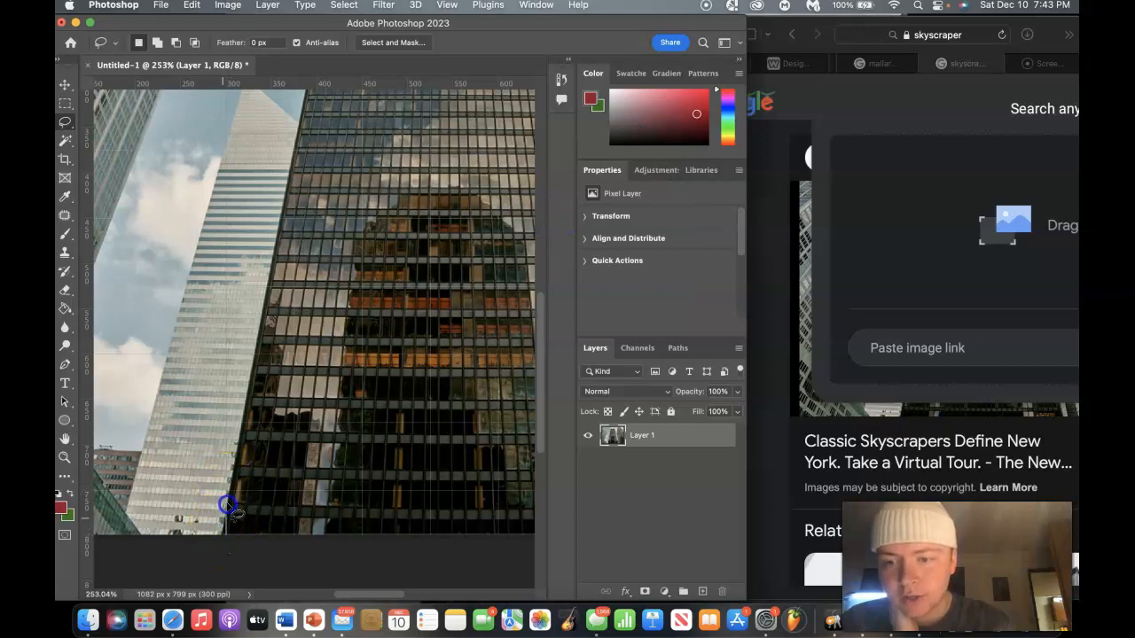
{"action": "mouse_move", "coordinate": [231, 485]}
{"action": "left_mouse_down"}
{"action": "mouse_move", "coordinate": [239, 399]}
{"action": "mouse_move", "coordinate": [256, 387]}
{"action": "mouse_move", "coordinate": [222, 353]}
{"action": "mouse_move", "coordinate": [273, 329]}
{"action": "left_mouse_up"}
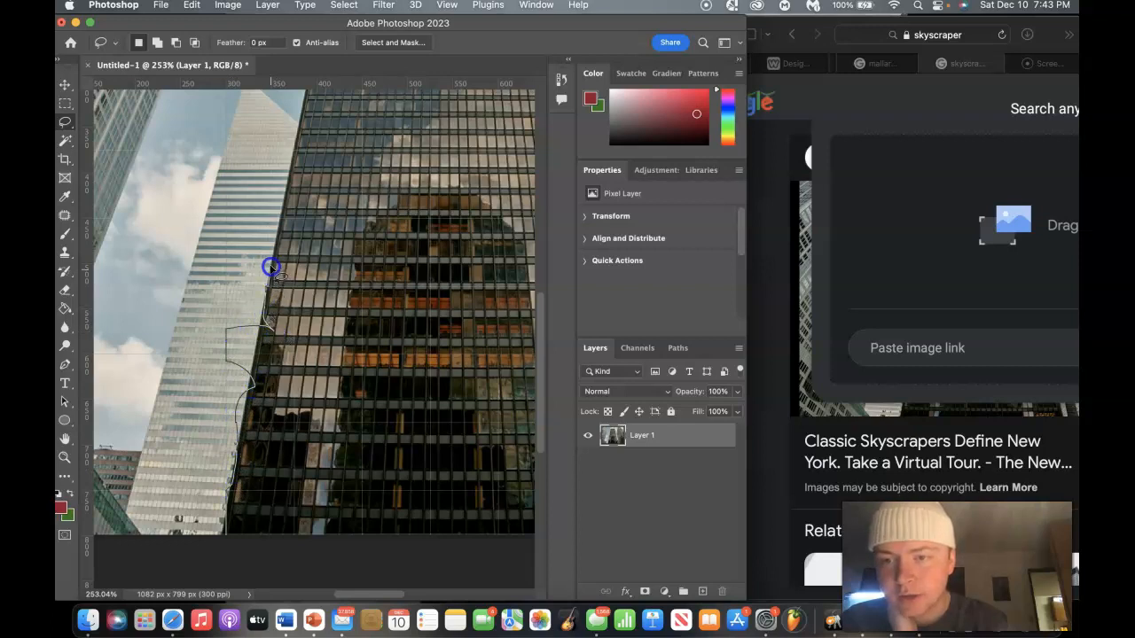
{"action": "mouse_move", "coordinate": [288, 183]}
{"action": "left_mouse_down"}
{"action": "mouse_move", "coordinate": [408, 396]}
{"action": "mouse_move", "coordinate": [380, 445]}
{"action": "mouse_move", "coordinate": [232, 537]}
{"action": "left_mouse_up"}
{"action": "mouse_move", "coordinate": [322, 366]}
{"action": "left_mouse_down"}
{"action": "mouse_move", "coordinate": [376, 312]}
{"action": "mouse_move", "coordinate": [350, 271]}
{"action": "mouse_move", "coordinate": [390, 261]}
{"action": "mouse_move", "coordinate": [372, 274]}
{"action": "mouse_move", "coordinate": [373, 300]}
{"action": "mouse_move", "coordinate": [417, 311]}
{"action": "mouse_move", "coordinate": [375, 322]}
{"action": "mouse_move", "coordinate": [383, 332]}
{"action": "left_mouse_up"}
{"action": "left_click", "coordinate": [373, 301]}
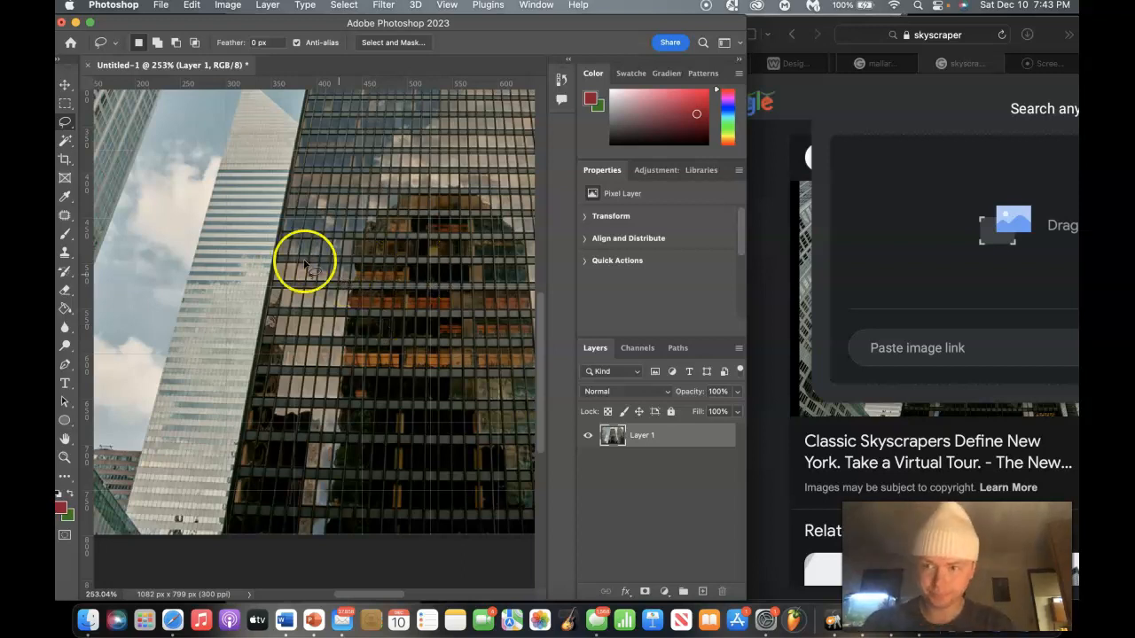
- Leave the freehand Lasso and switch to the Move tool
{"action": "left_click", "coordinate": [66, 125]}
{"action": "left_click", "coordinate": [71, 126]}
{"action": "left_click", "coordinate": [64, 129]}
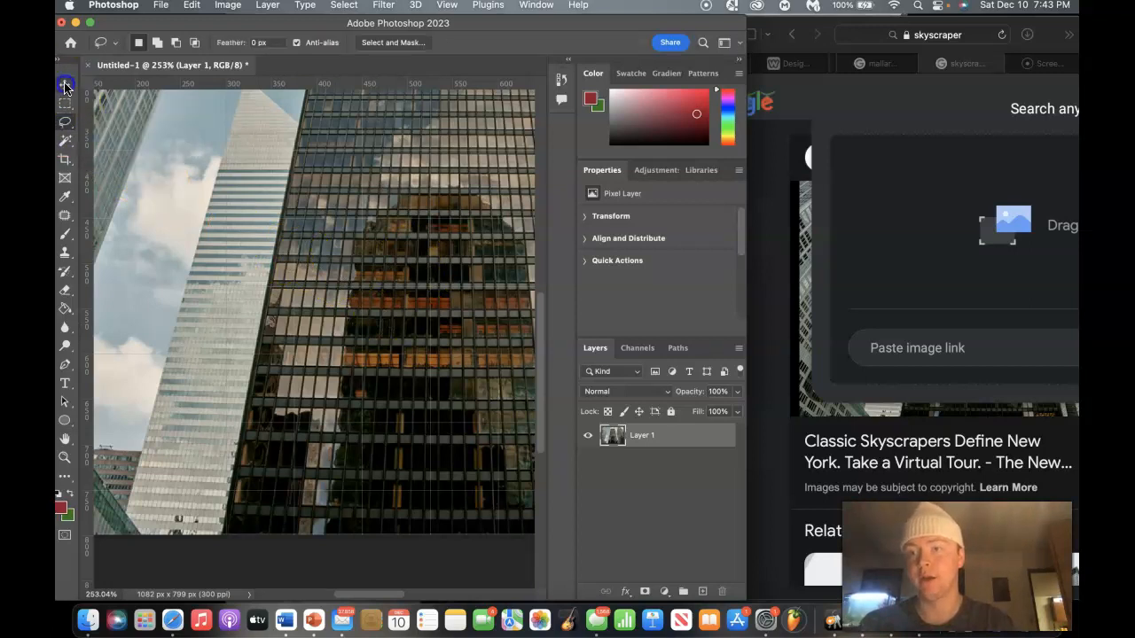
{"action": "left_click", "coordinate": [65, 85]}
{"action": "left_click", "coordinate": [65, 91]}
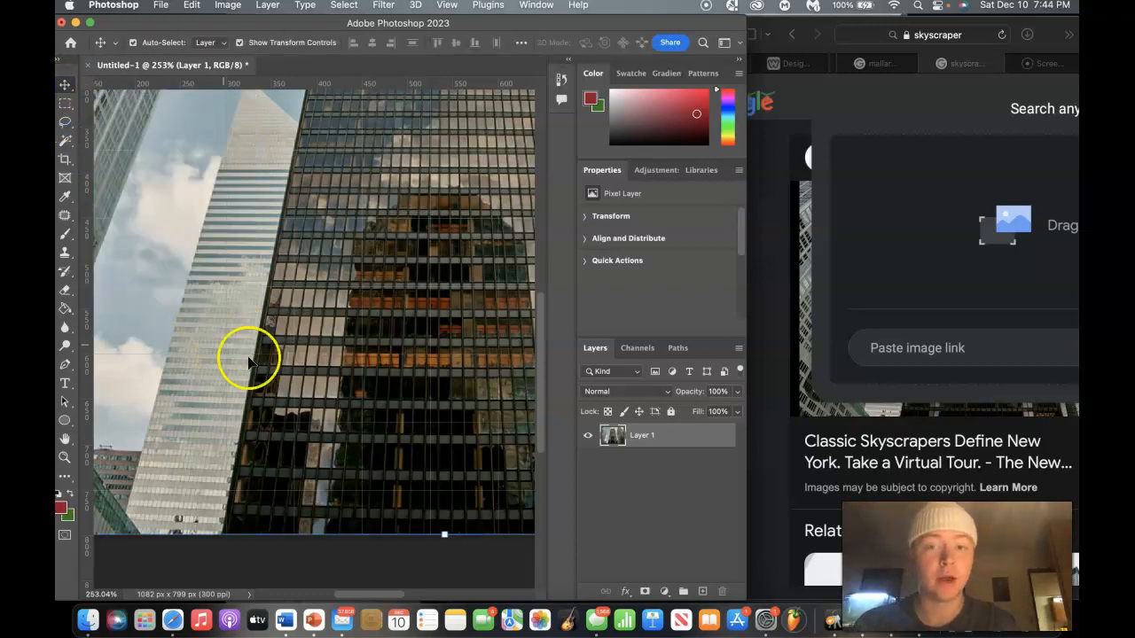
{"action": "scroll", "coordinate": [257, 372], "scroll_direction": "down", "scroll_amount": 10}
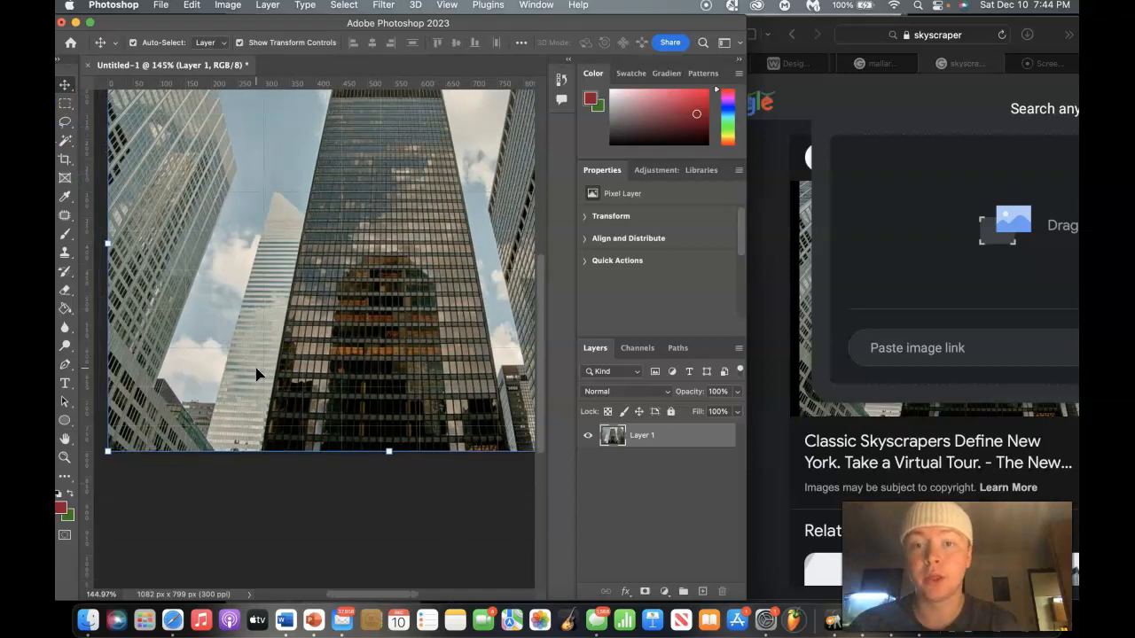
{"action": "scroll", "coordinate": [254, 377], "scroll_direction": "down", "scroll_amount": 6}
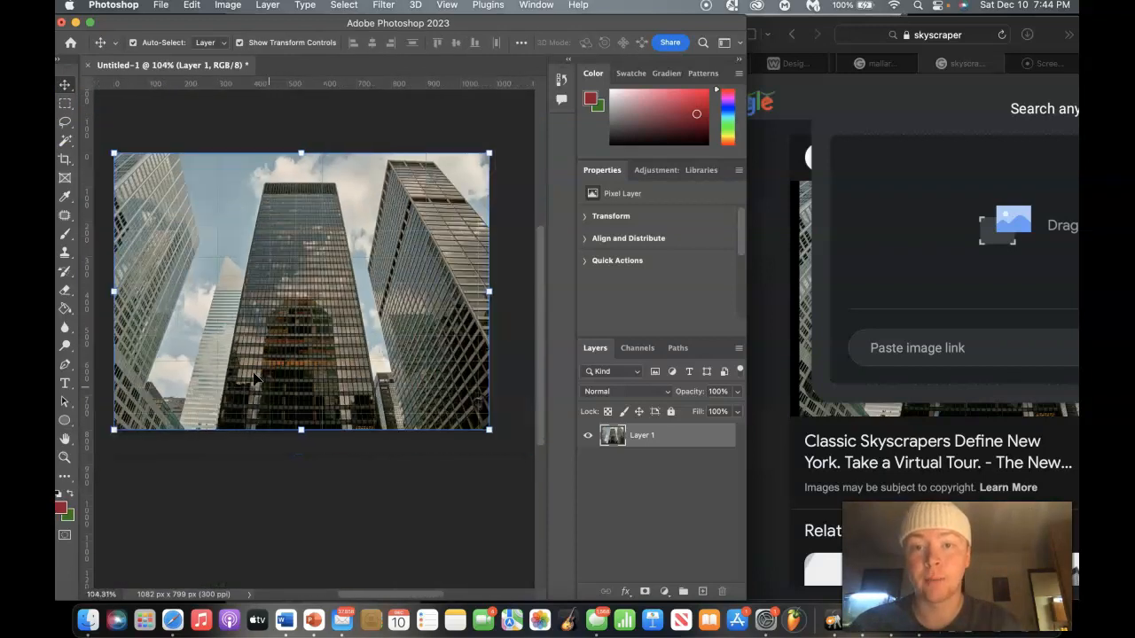